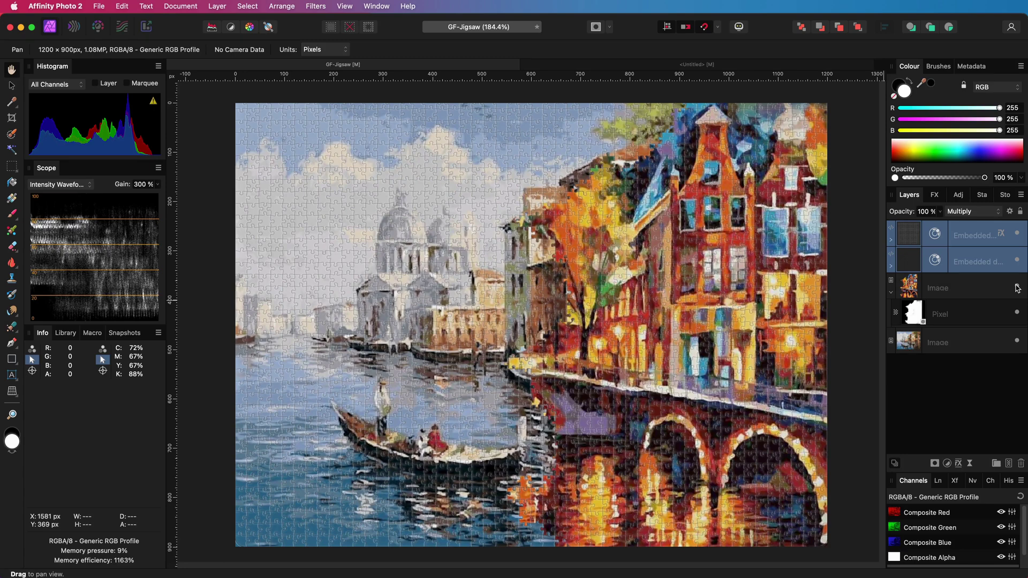
Switch to the Jigsaw puzzle window in Safari.
key(super+space)
text(saf)
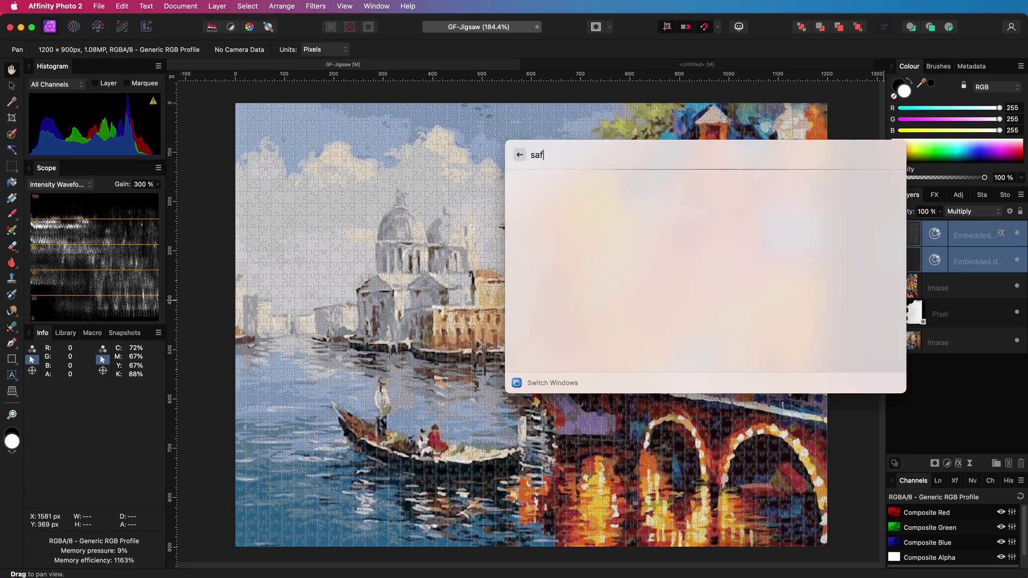
text(ar)
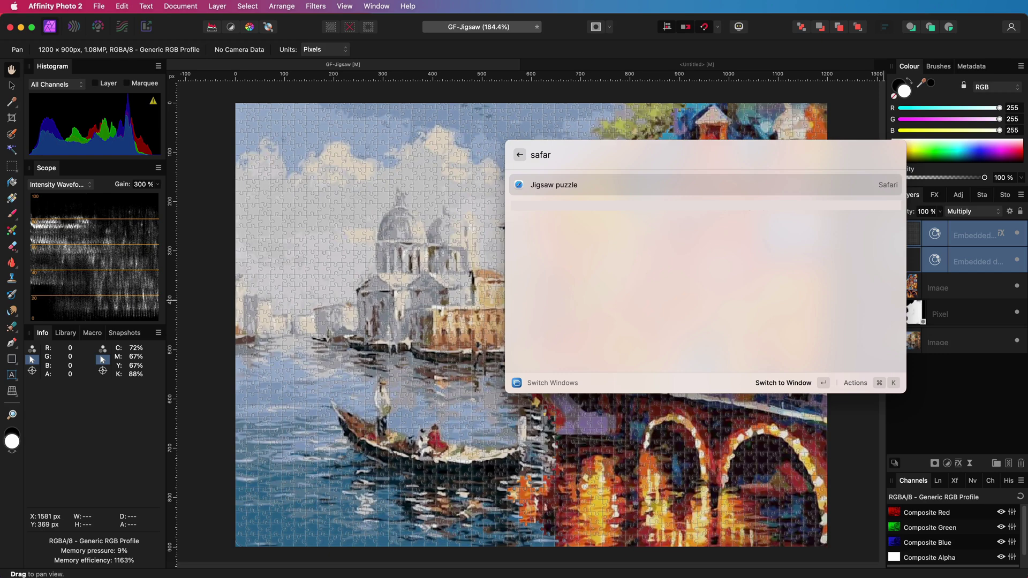
key(Return)
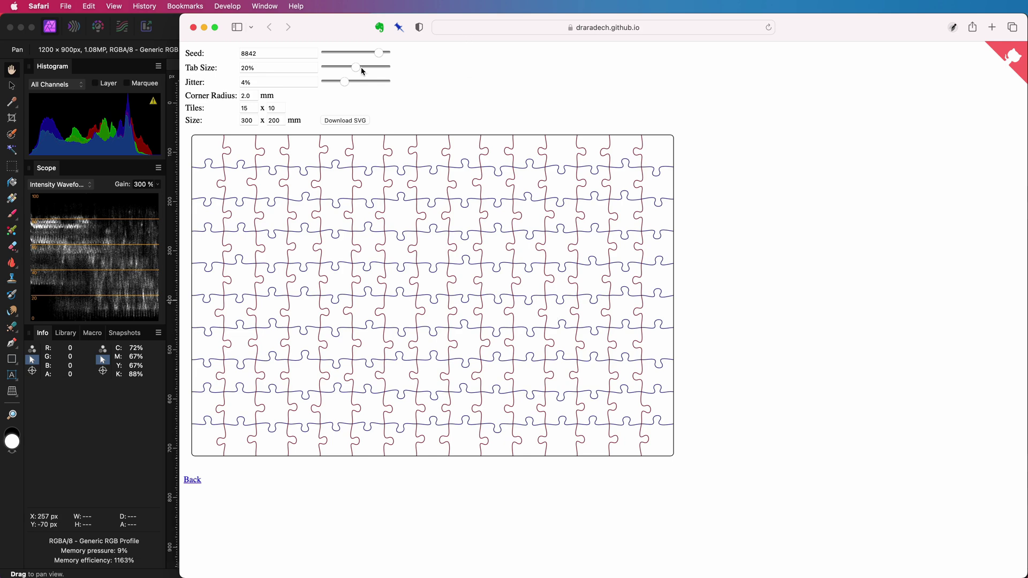
Adjust the jigsaw pattern to a tab size of 22.9% and a jitter of 3.1%.
click(365, 68)
click(353, 82)
click(340, 83)
Set the overall puzzle size to 370 x 400 mm.
click(248, 120)
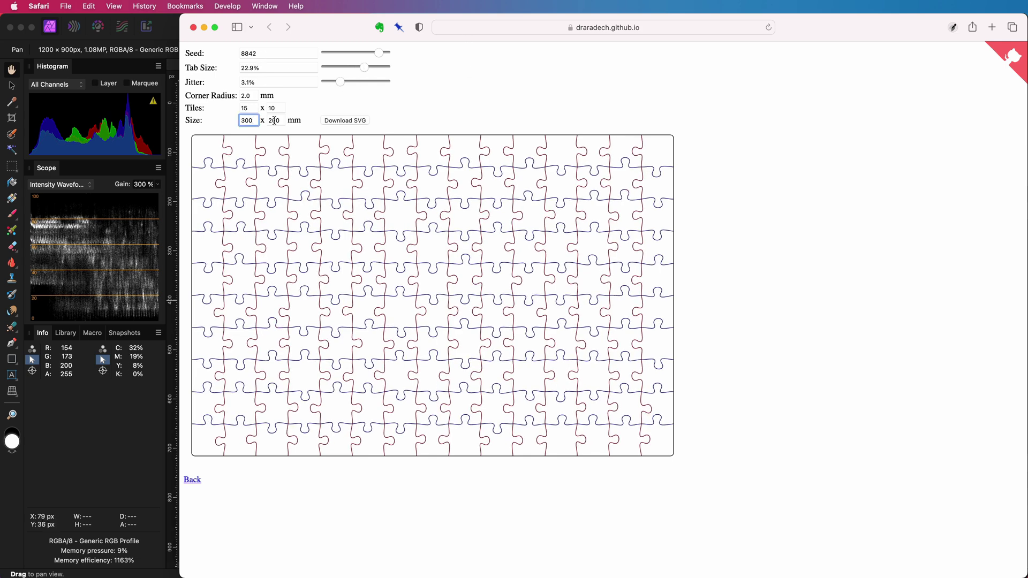
key(BackSpace)
key(BackSpace)
text(70)
key(Tab)
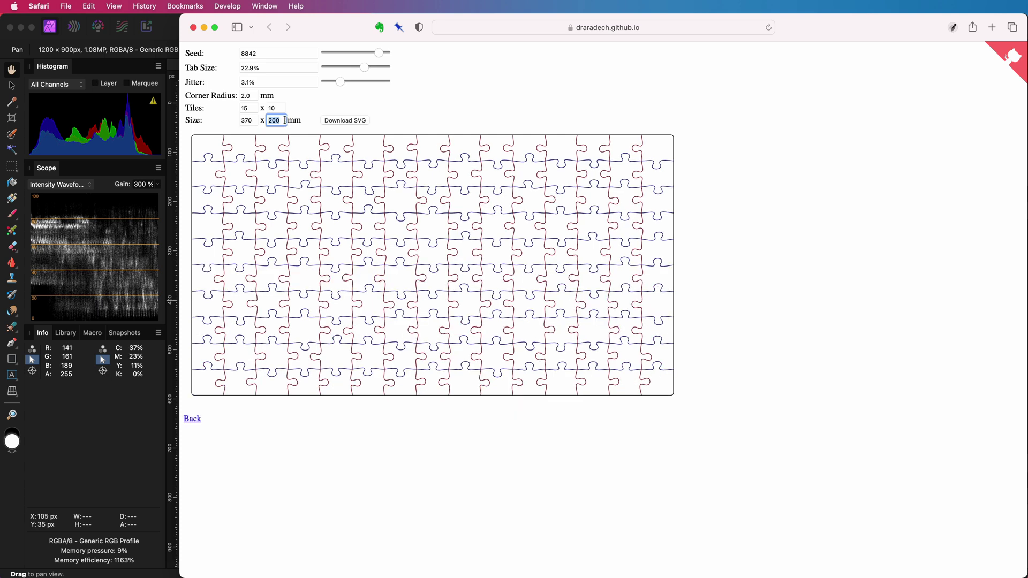
text(4)
key(Tab)
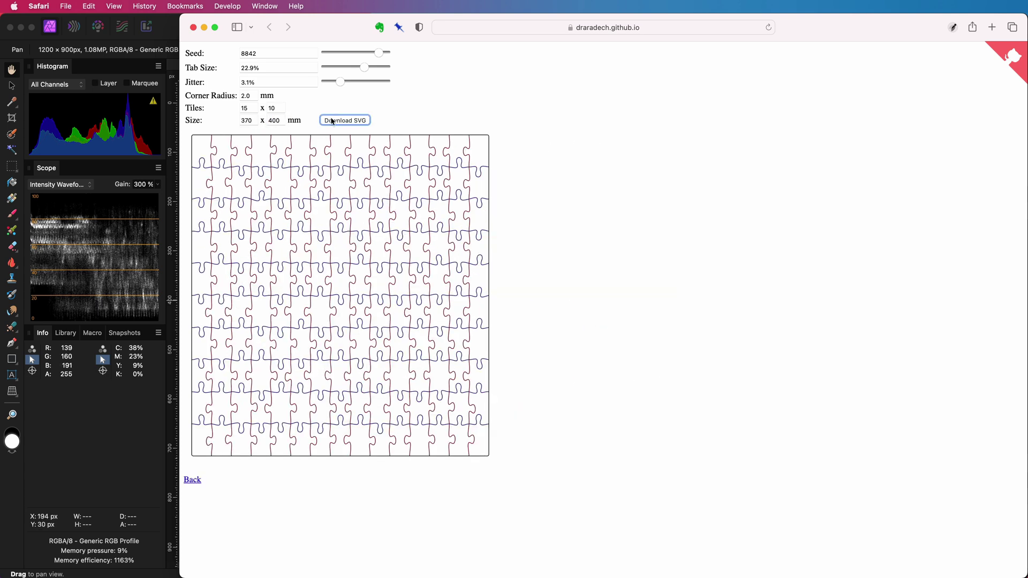
Set the number of tiles along the puzzle's height to 15.
click(283, 109)
key(BackSpace)
key(BackSpace)
text(15)
key(Tab)
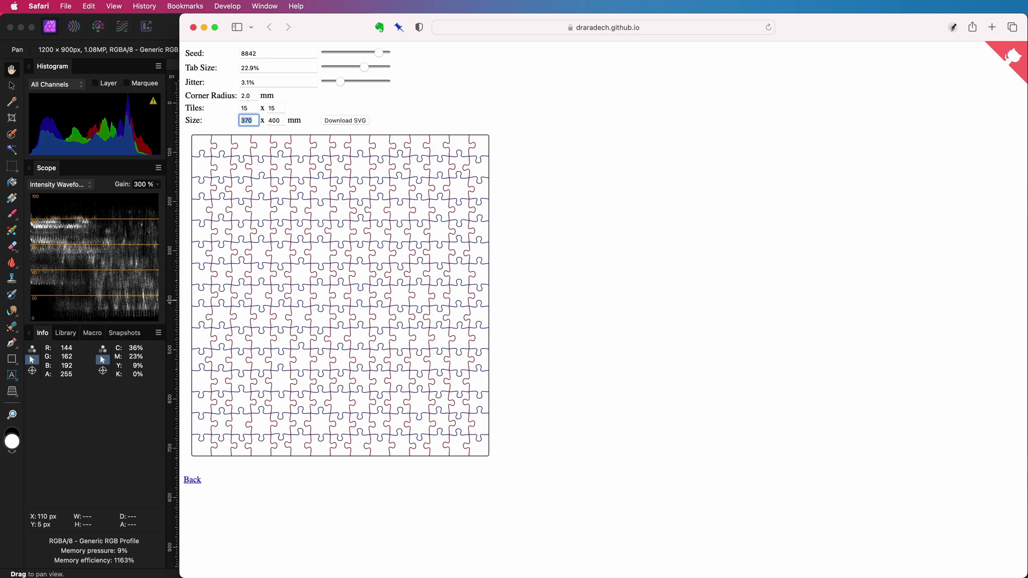
Change the puzzle's width to 670 mm.
click(241, 121)
key(Delete)
text(6)
key(Tab)
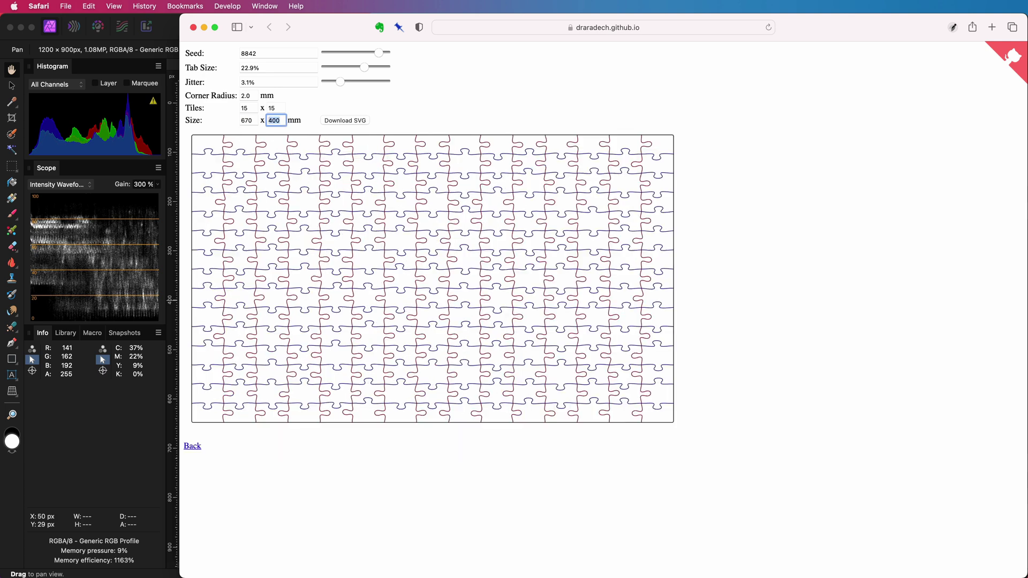
Set the number of tiles across the puzzle's width to 25.
click(251, 109)
key(BackSpace)
text(25)
key(Tab)
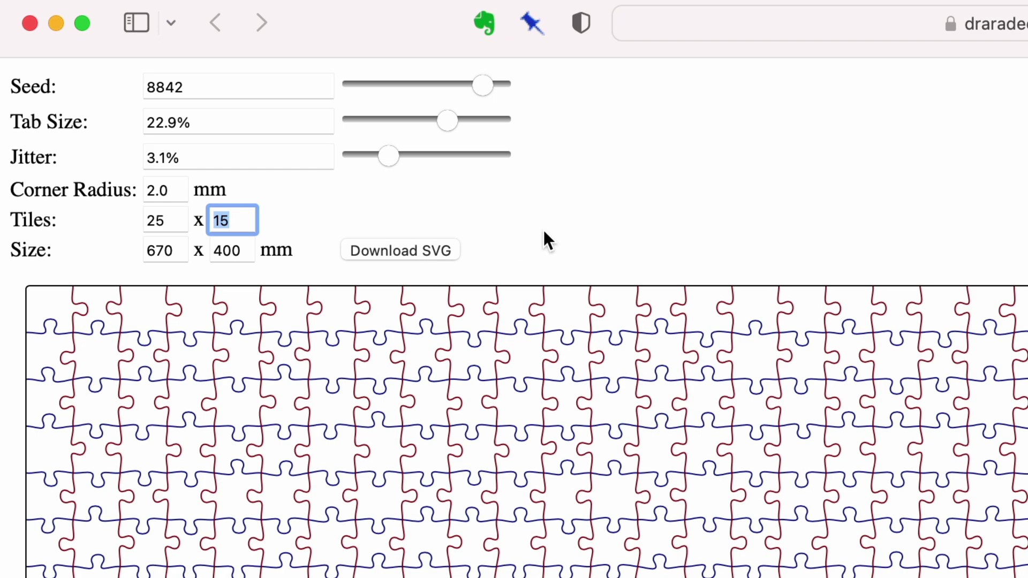
click(398, 110)
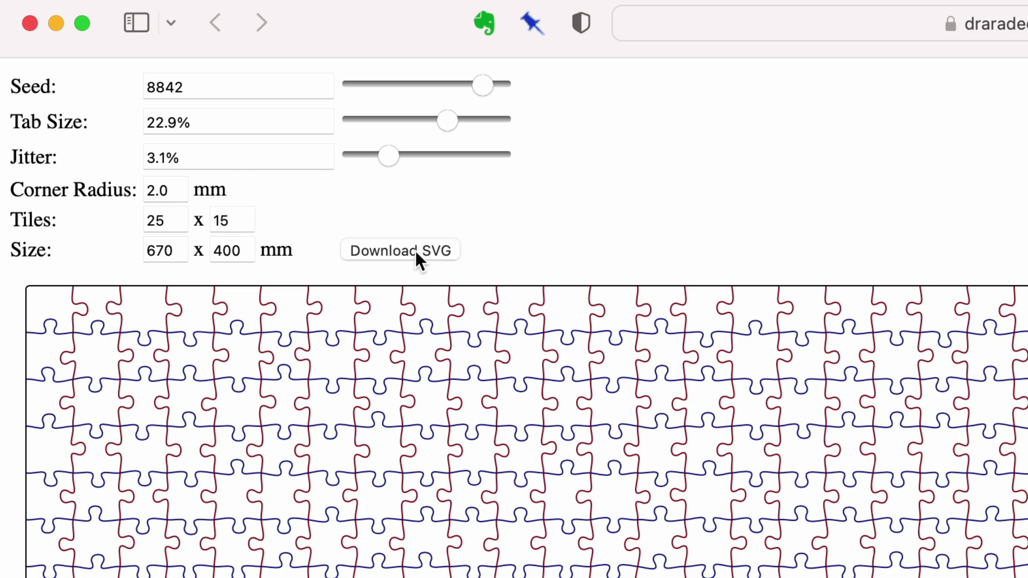
Try to download the puzzle pattern as an SVG and decline the site's download request.
click(418, 255)
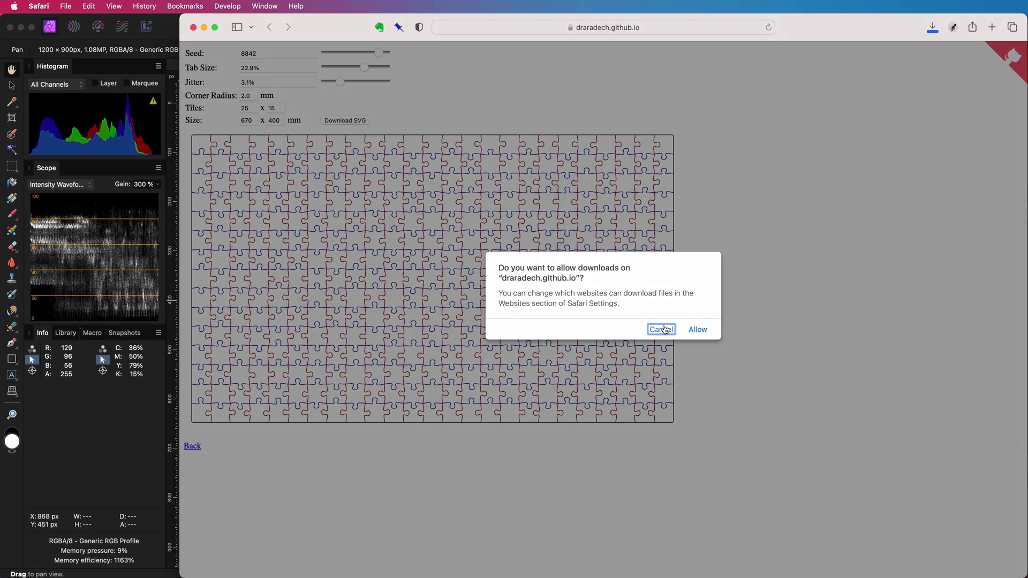
click(665, 329)
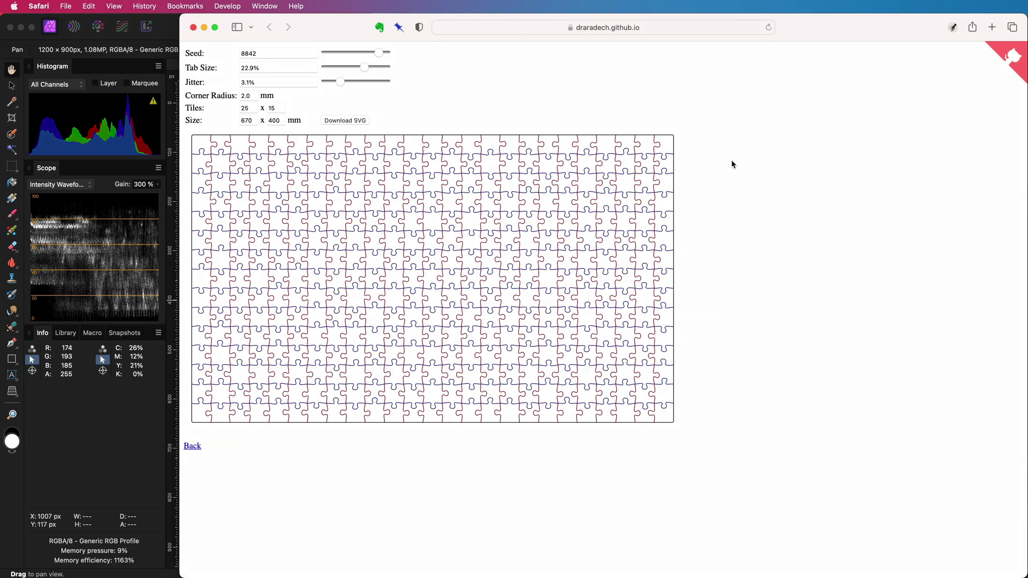
Switch to the untitled document in Affinity Photo and make its Embedded document puzzle layer visible.
click(124, 490)
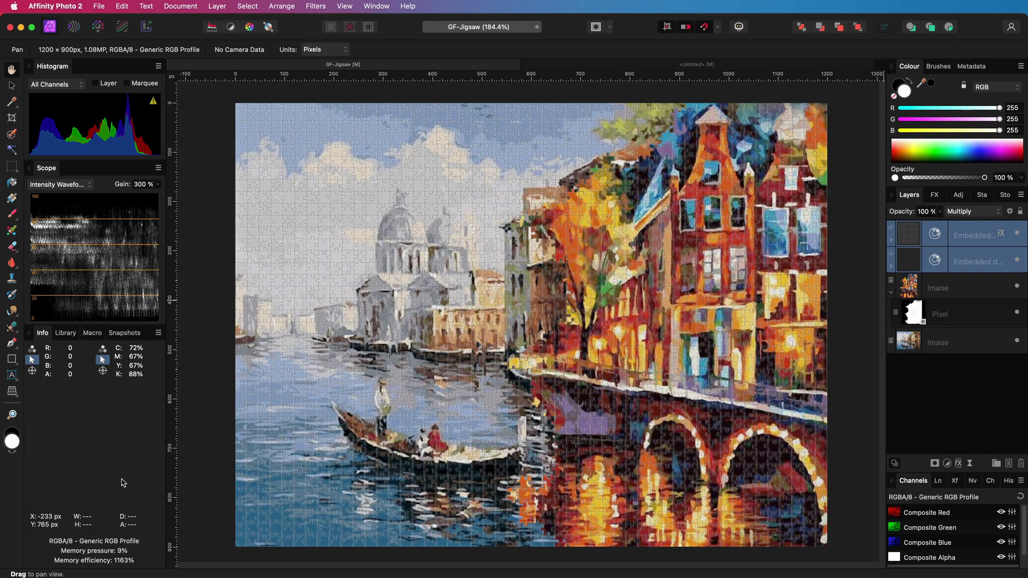
click(717, 65)
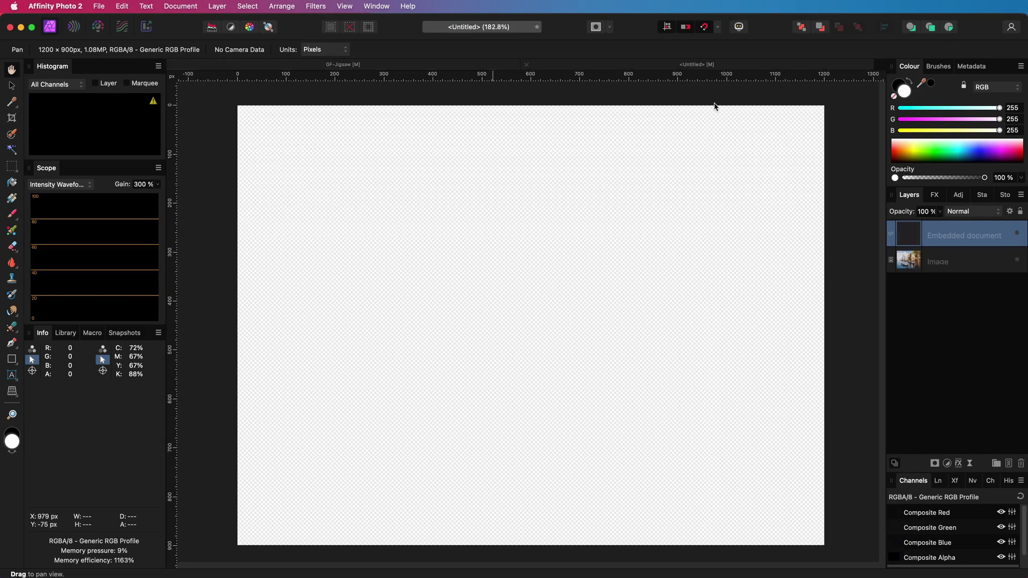
click(1017, 234)
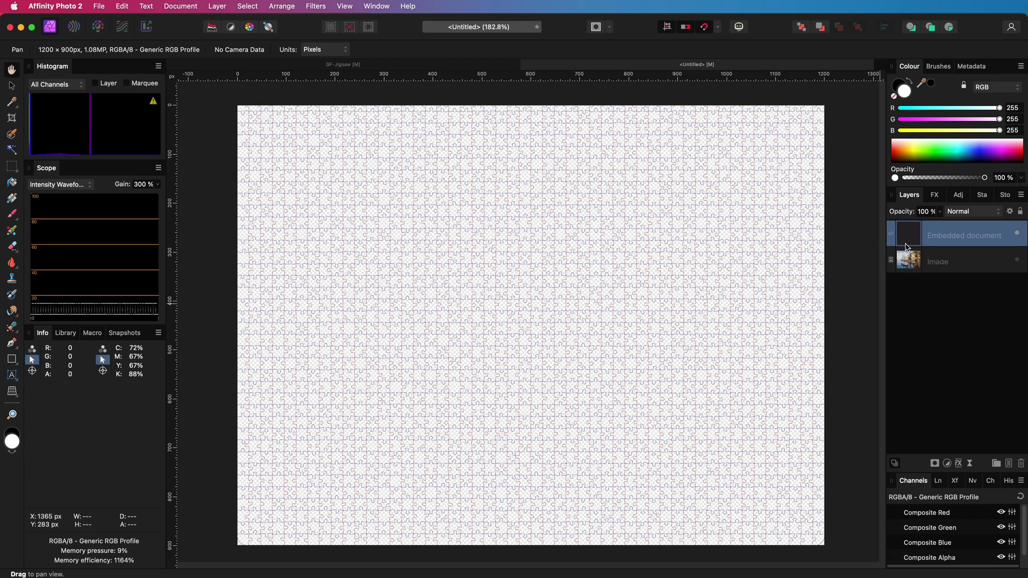
scroll(631, 331, up, 10)
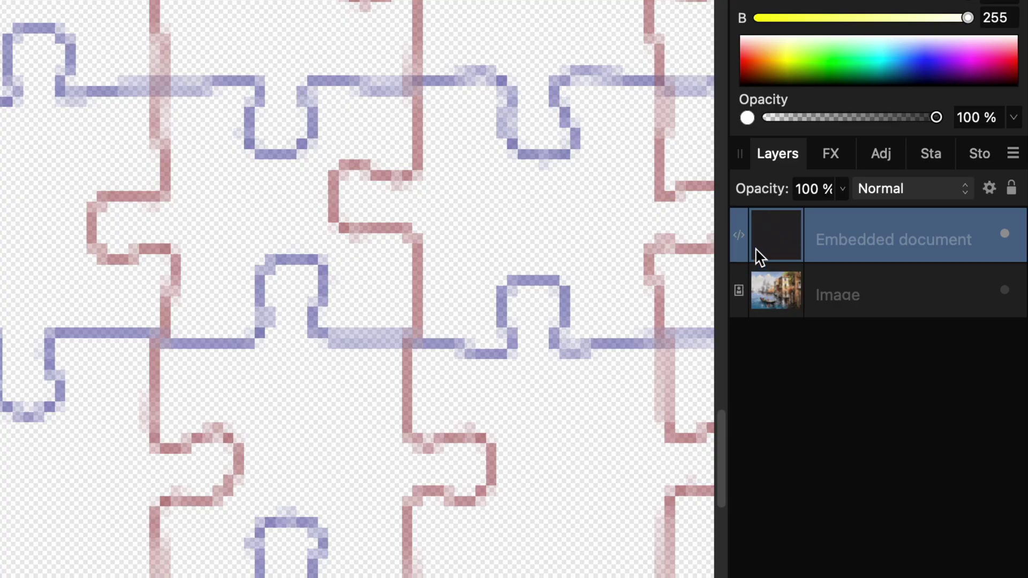
Open the embedded puzzle document and toggle its three curve layers' visibility to examine which lines each one holds.
double_click(760, 256)
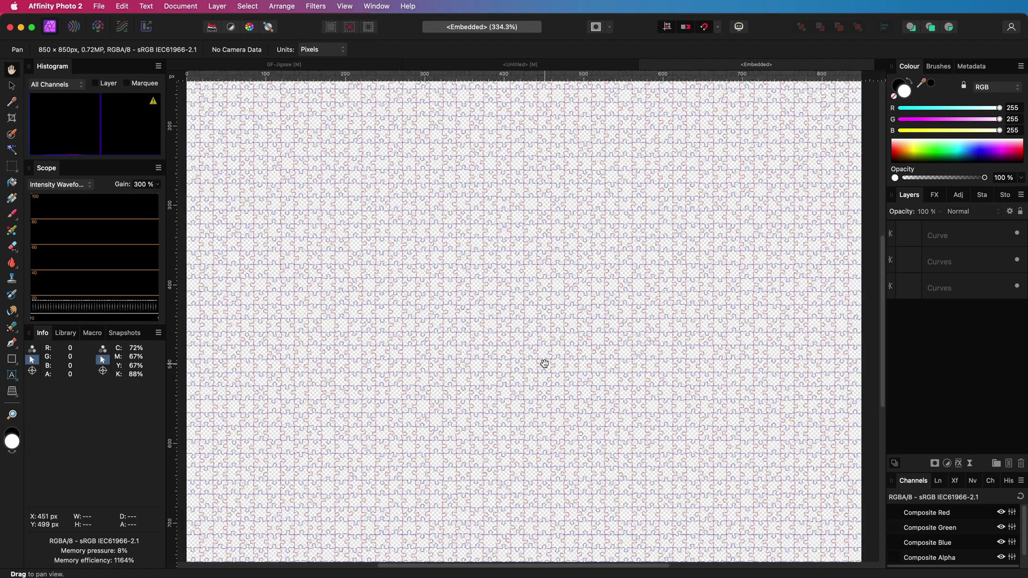
scroll(544, 364, up, 5)
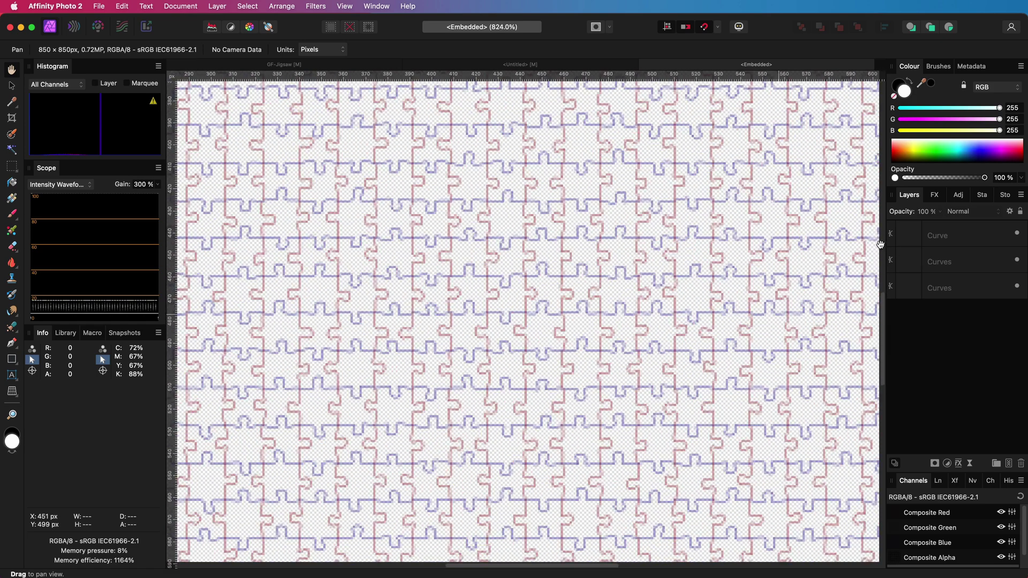
click(944, 244)
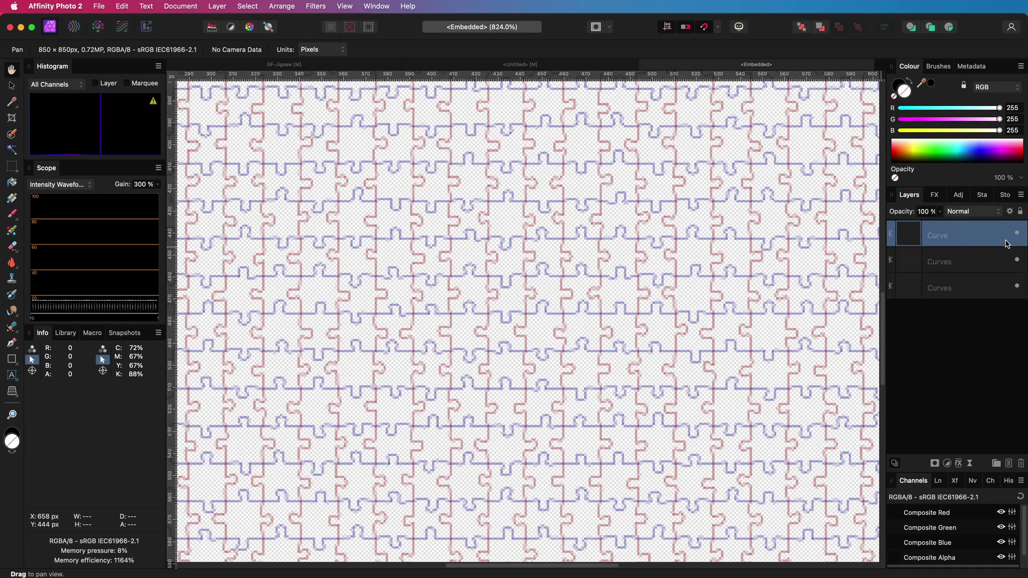
click(1017, 233)
click(1018, 260)
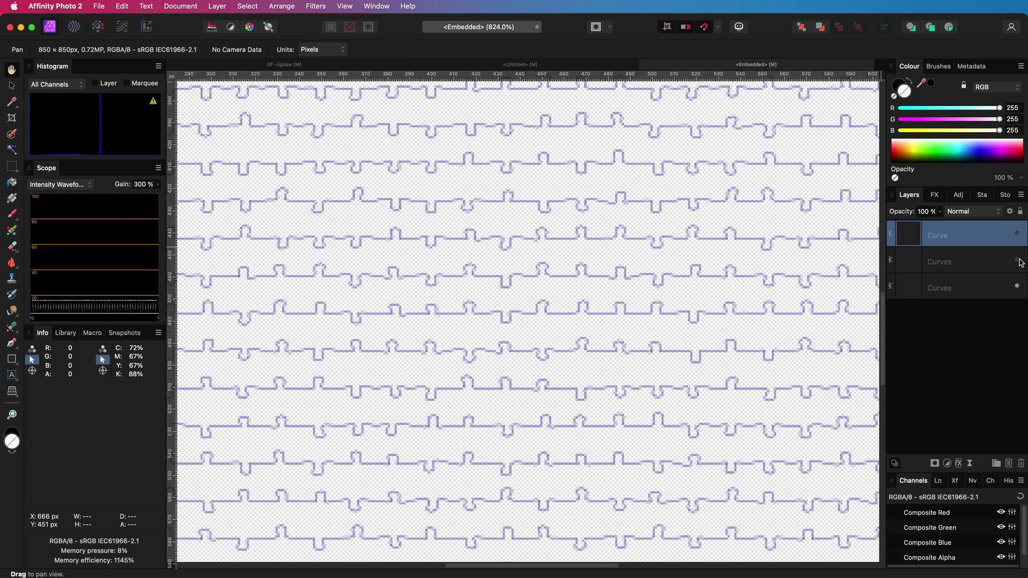
click(1018, 288)
click(1018, 235)
click(1017, 261)
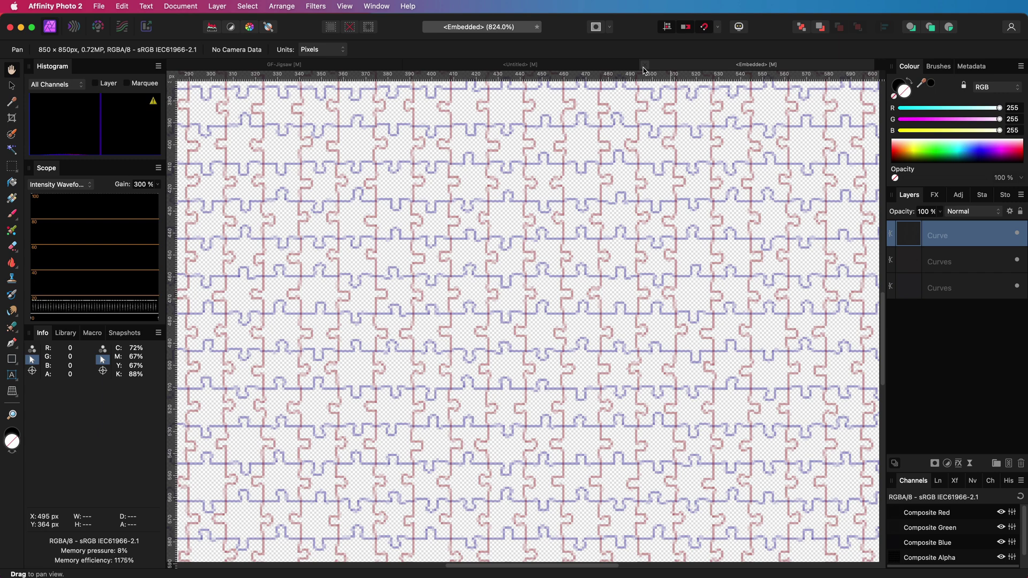
Close the embedded document and show the Image layer beneath the visible puzzle line layer.
click(645, 65)
key(super+0)
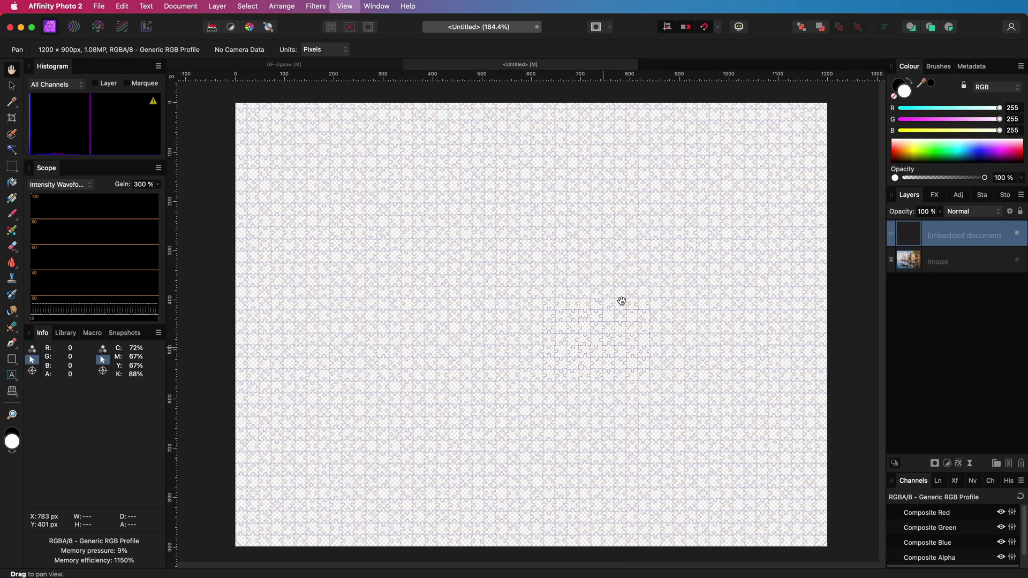
click(1017, 237)
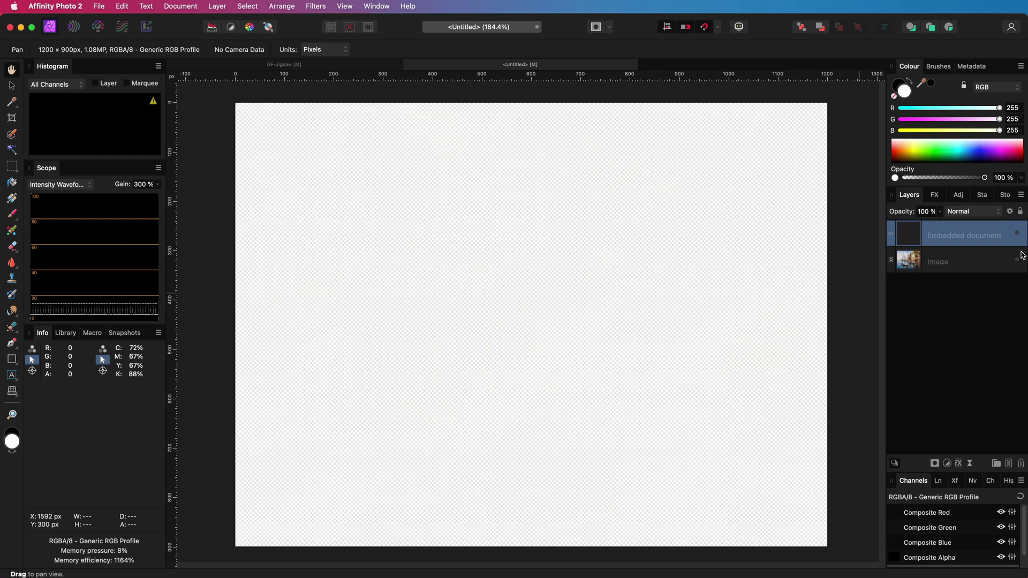
click(1017, 260)
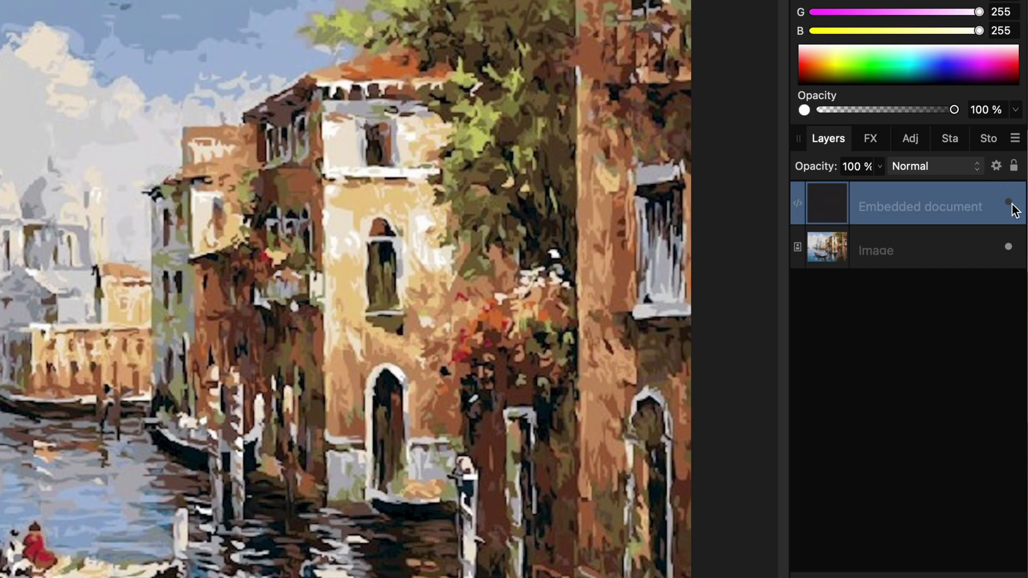
click(1017, 234)
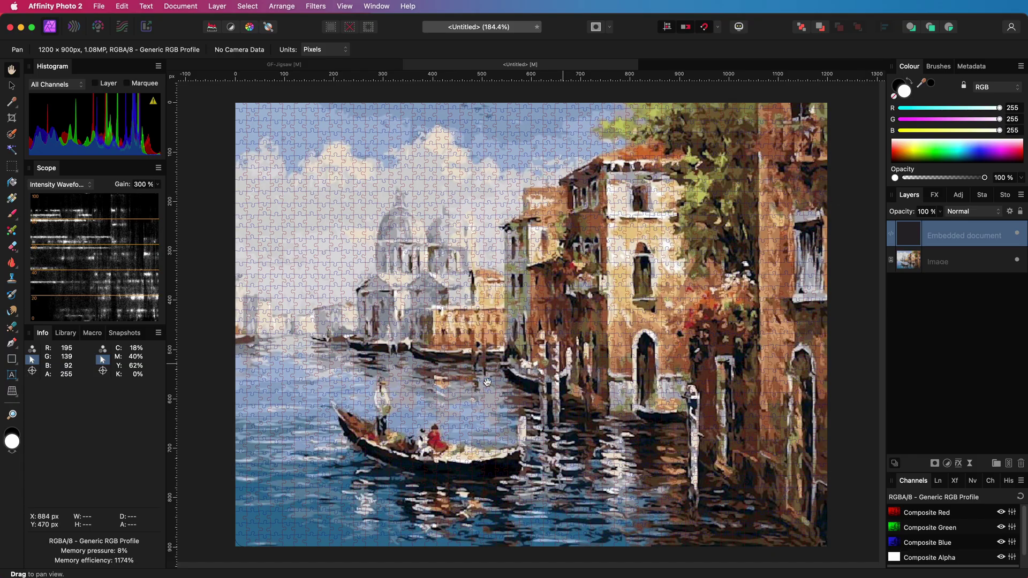
Desaturate the puzzle lines with an HSL adjustment nested in the Embedded document layer, setting Saturation Shift to -100%.
scroll(460, 389, up, 15)
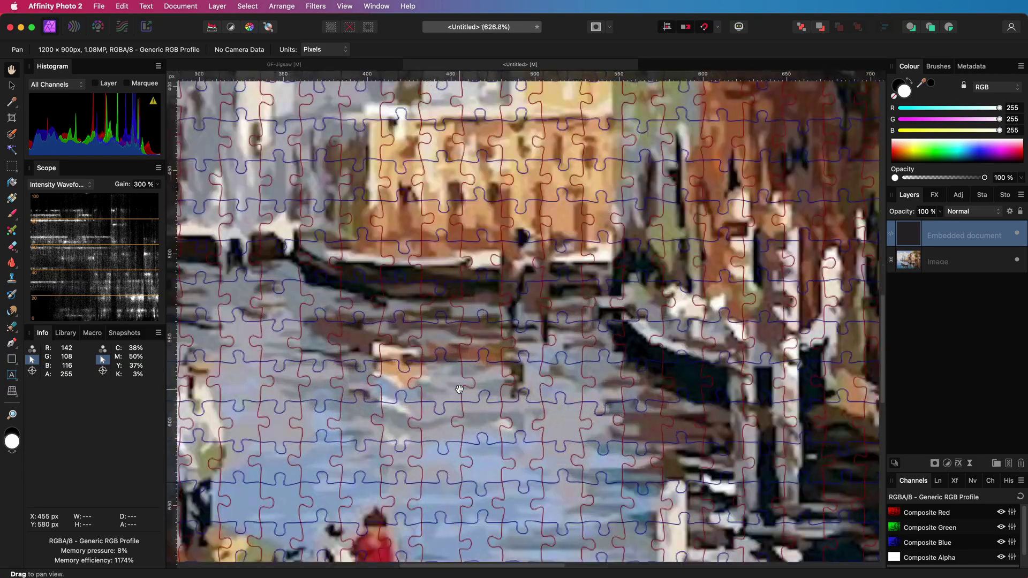
scroll(469, 448, down, 5)
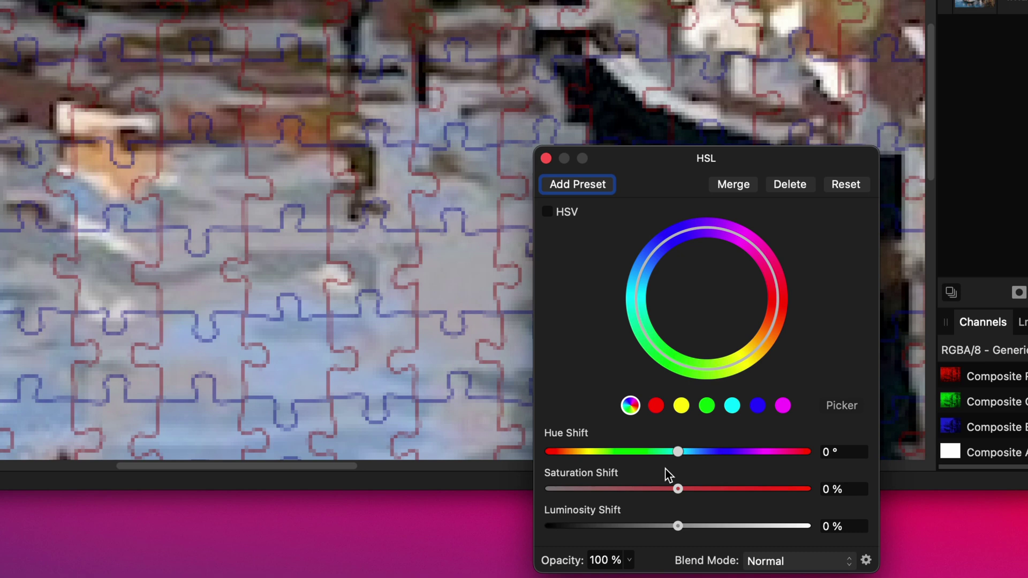
drag(669, 485, 472, 491)
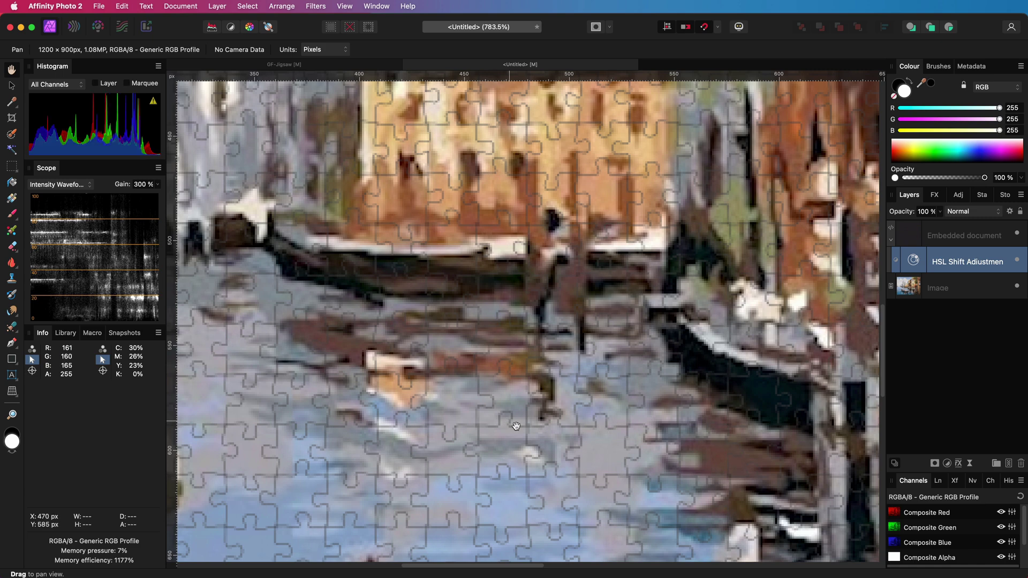
scroll(529, 434, down, 5)
scroll(528, 434, down, 1)
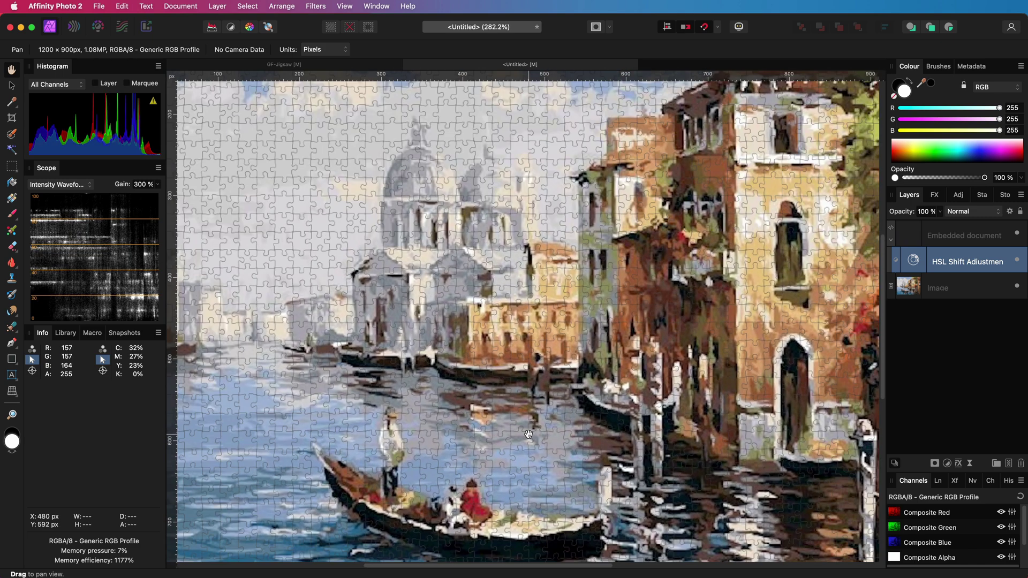
scroll(529, 434, down, 1)
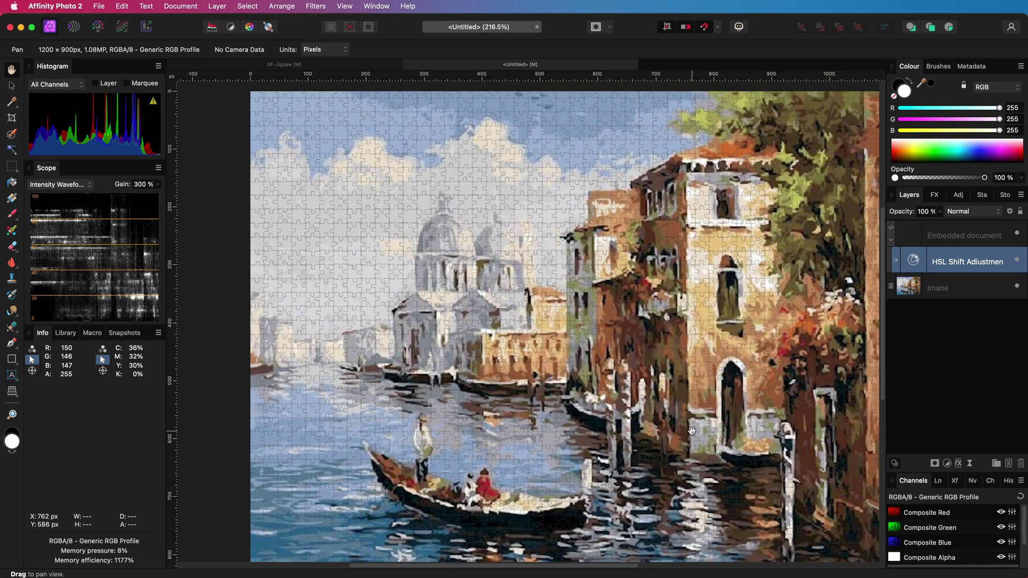
drag(675, 422, 626, 408)
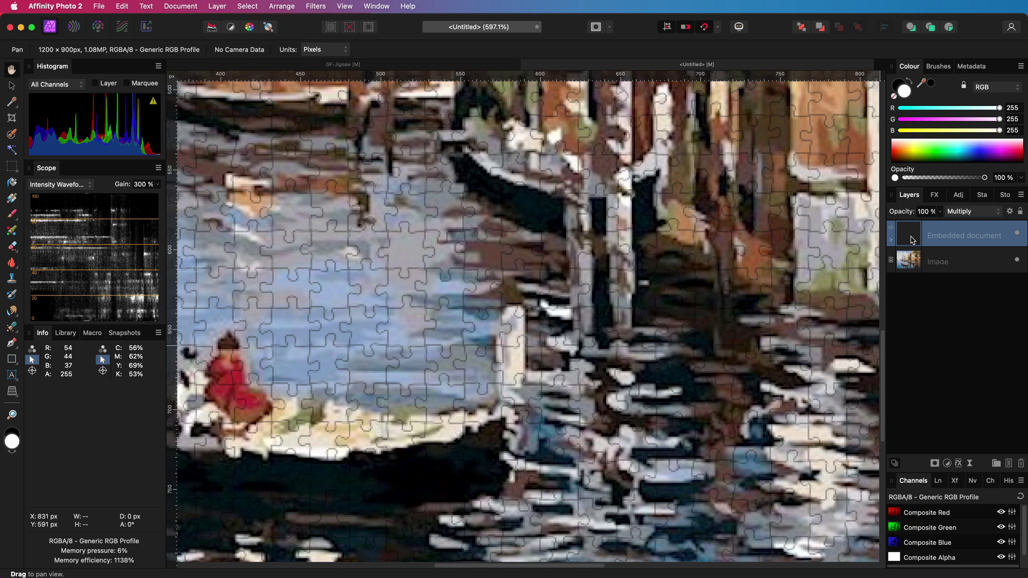
Duplicate the Embedded document puzzle layer and hide the lower copy.
key(super+j)
click(1018, 262)
key(super+u)
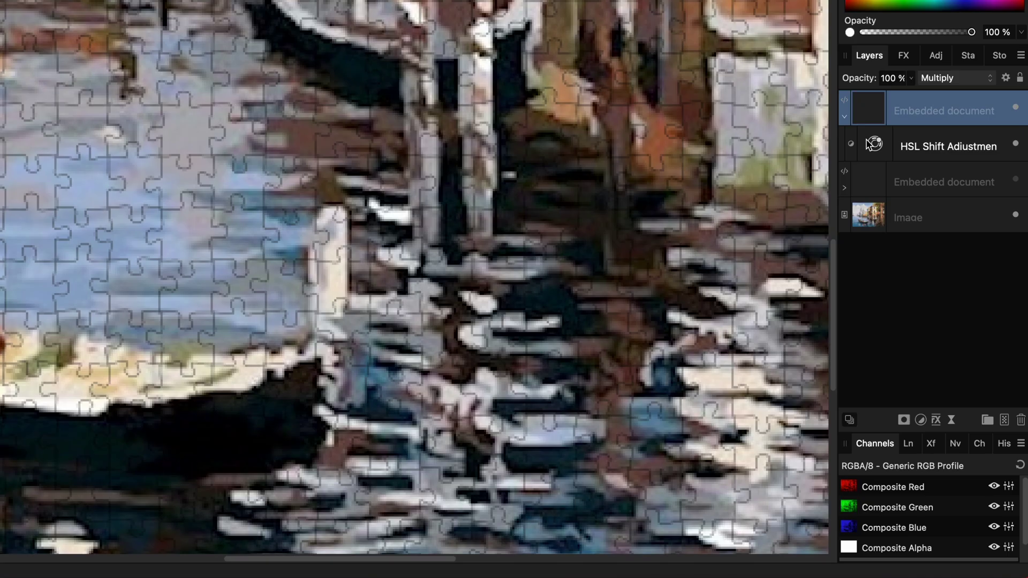
Turn the upper copy's puzzle lines white by setting its HSL adjustment's Luminosity Shift to 100%.
double_click(870, 143)
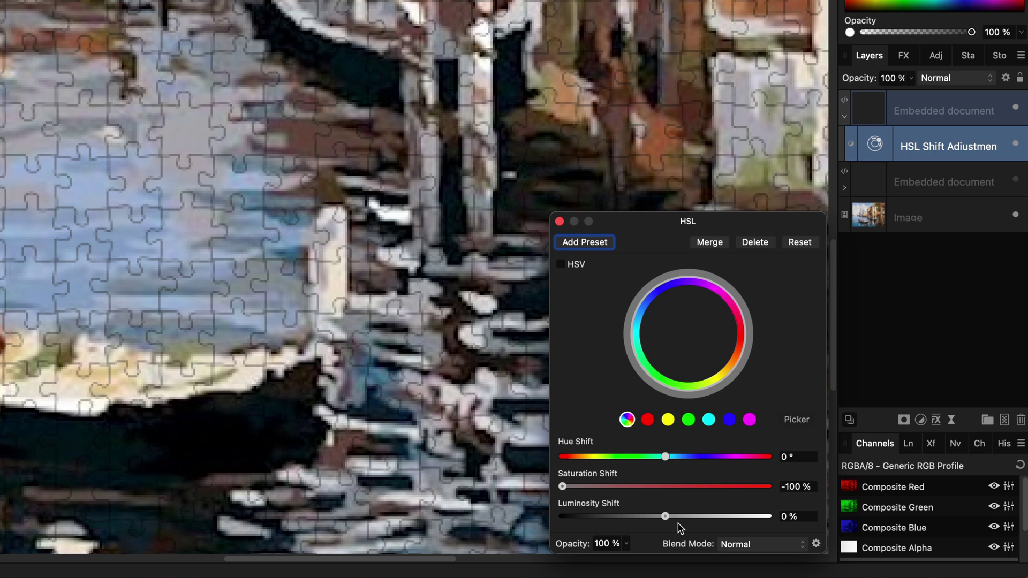
drag(665, 517, 808, 527)
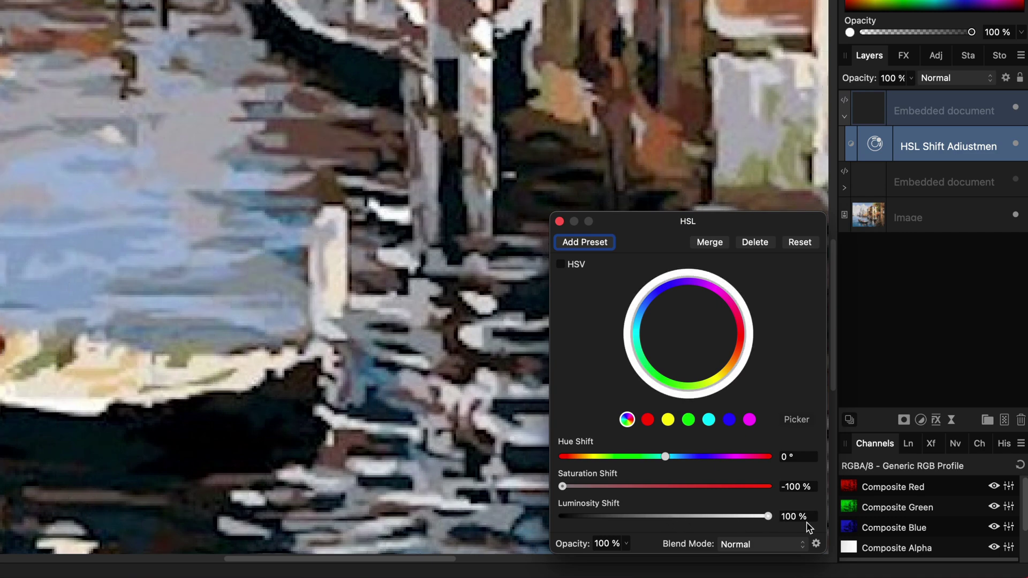
click(560, 222)
Give the upper Embedded document layer a Pillow Bevel / Emboss effect with 1 px radius, 6.5° azimuth and 41.1° elevation.
click(935, 113)
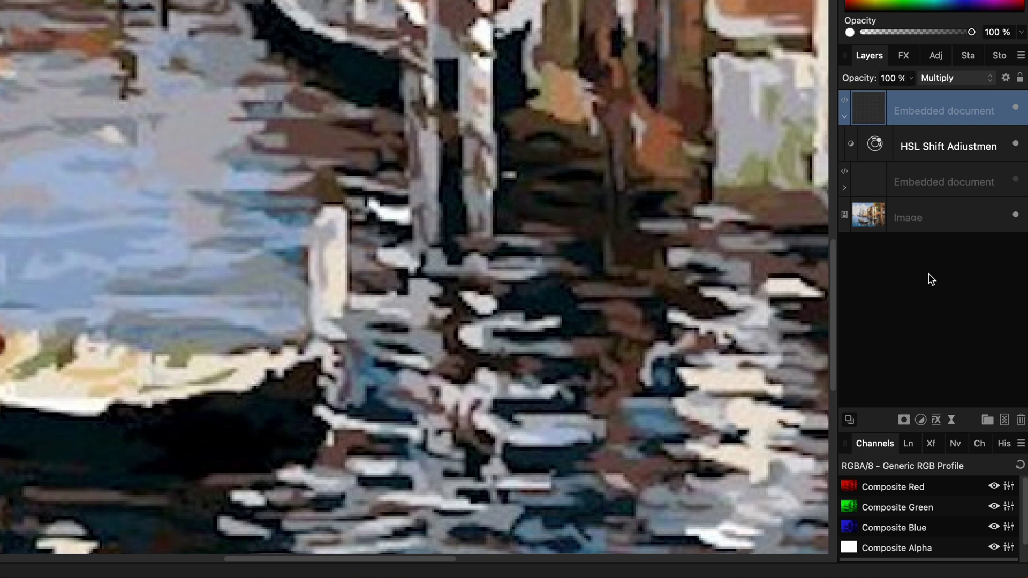
click(937, 421)
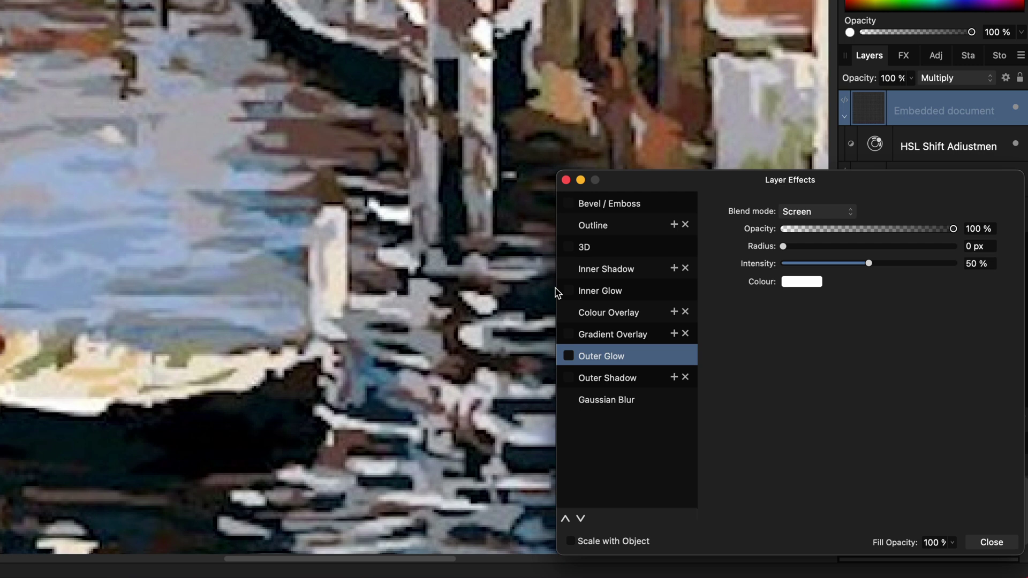
click(622, 204)
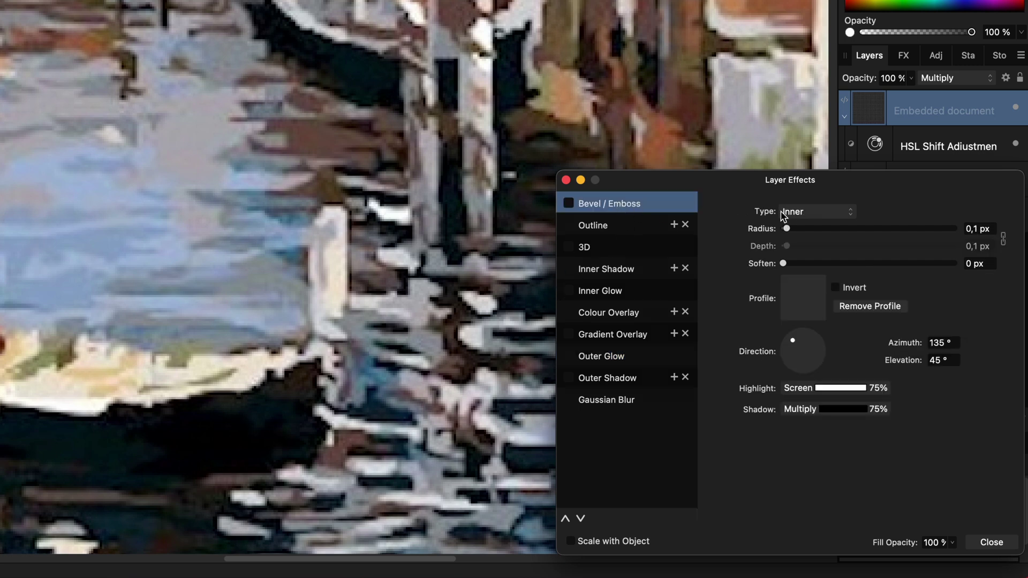
click(569, 206)
click(808, 213)
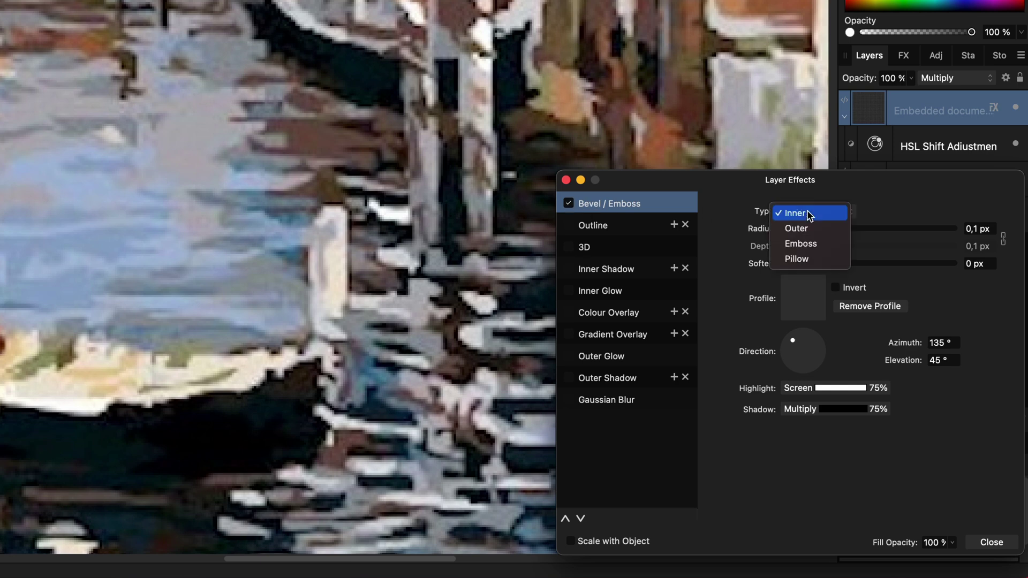
click(809, 259)
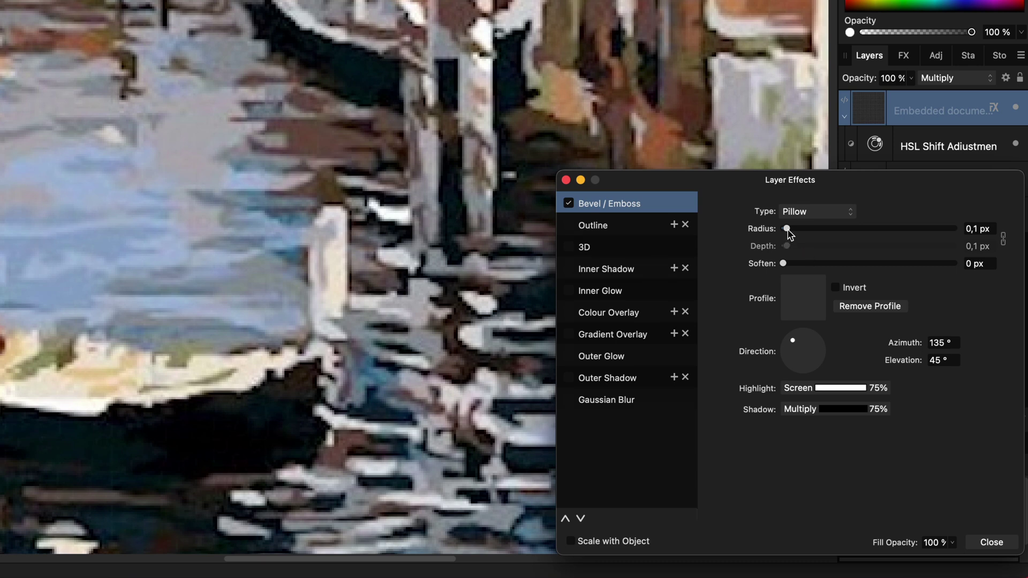
drag(787, 231, 819, 236)
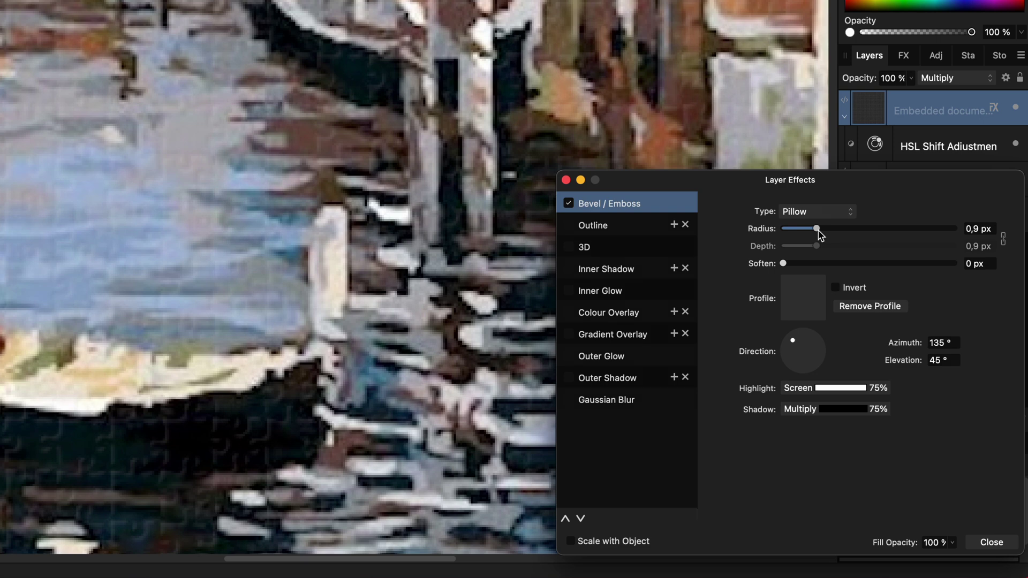
drag(822, 235, 824, 236)
mouse_move(794, 341)
mouse_down()
mouse_move(823, 347)
mouse_move(820, 368)
mouse_move(818, 349)
mouse_up()
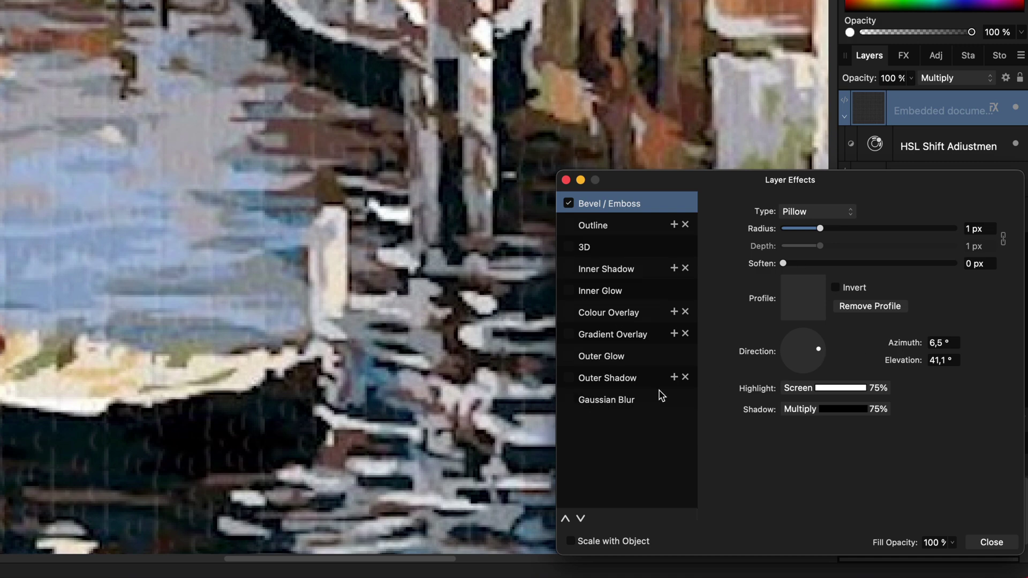
Add a white Outer Glow effect to the upper puzzle layer with 4.7 px radius and 10% intensity.
click(570, 356)
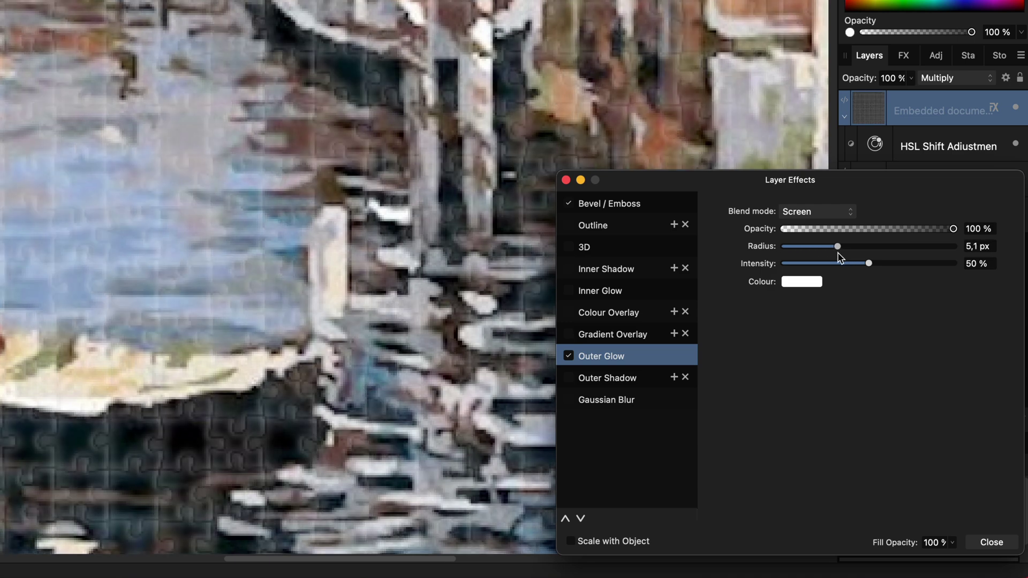
drag(868, 263, 801, 269)
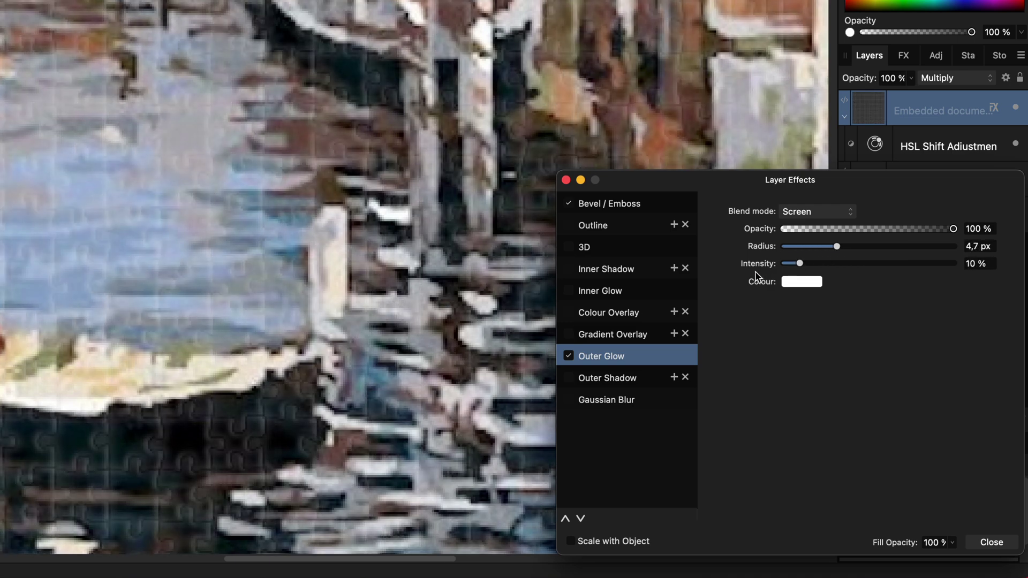
Add an Outer Shadow effect to the upper puzzle layer with 7.7 px radius, 13 px offset and 72% intensity.
click(615, 379)
click(568, 378)
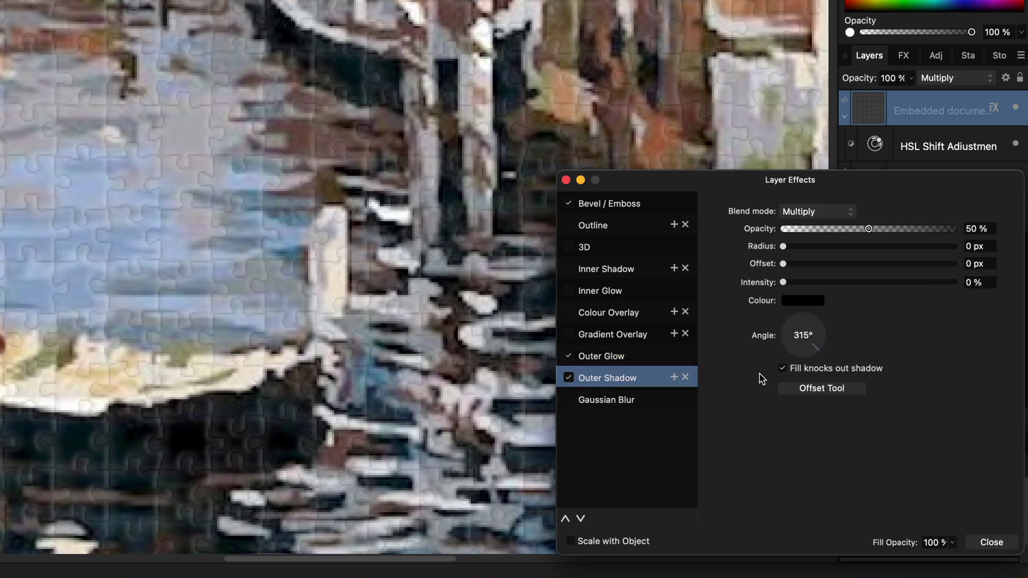
drag(783, 246, 875, 247)
drag(783, 282, 882, 282)
drag(783, 264, 844, 263)
drag(878, 282, 908, 289)
drag(845, 264, 863, 264)
drag(872, 246, 849, 254)
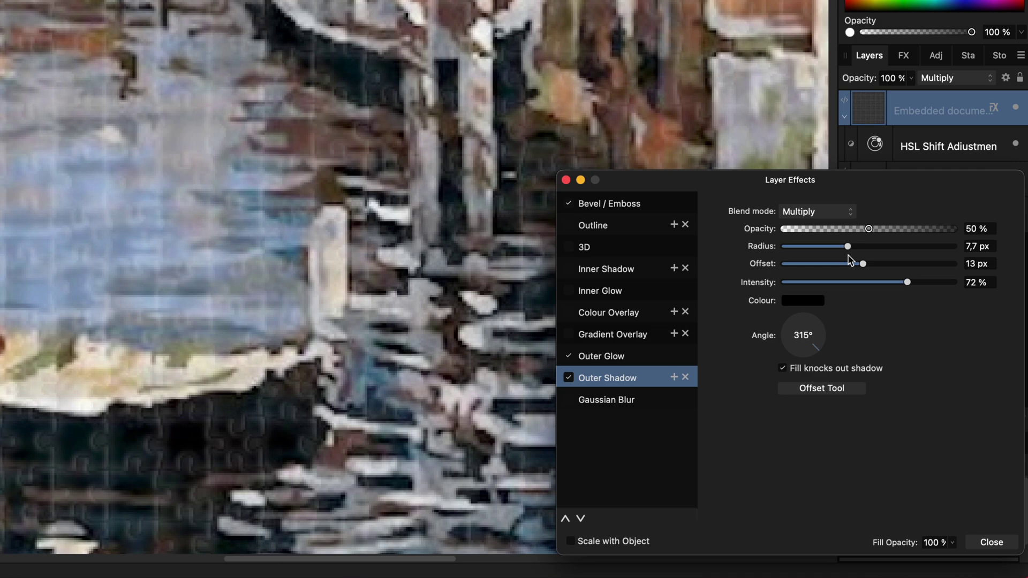
click(566, 180)
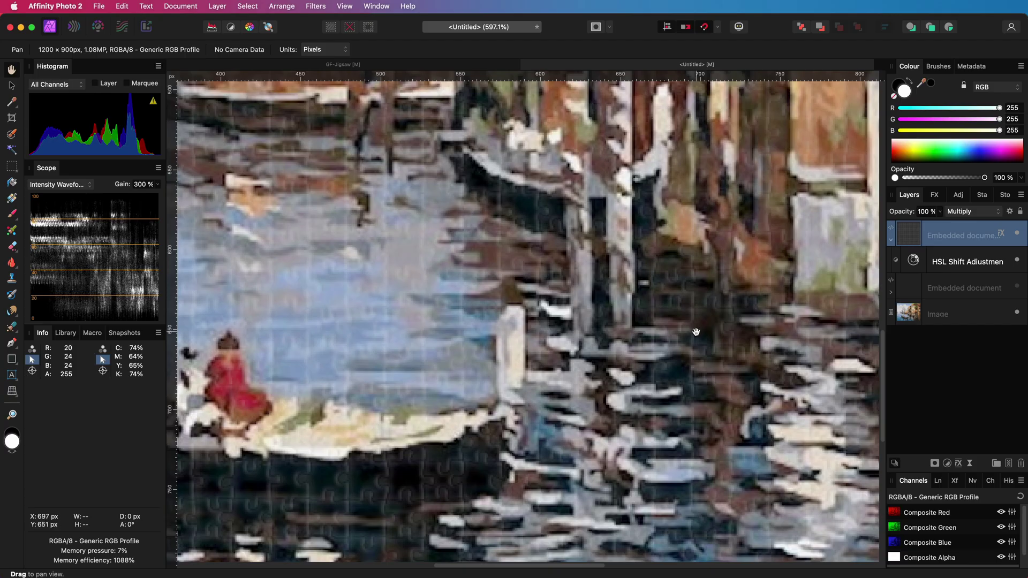
Compare the painting with and without the upper puzzle layer by toggling that layer's visibility.
click(1016, 236)
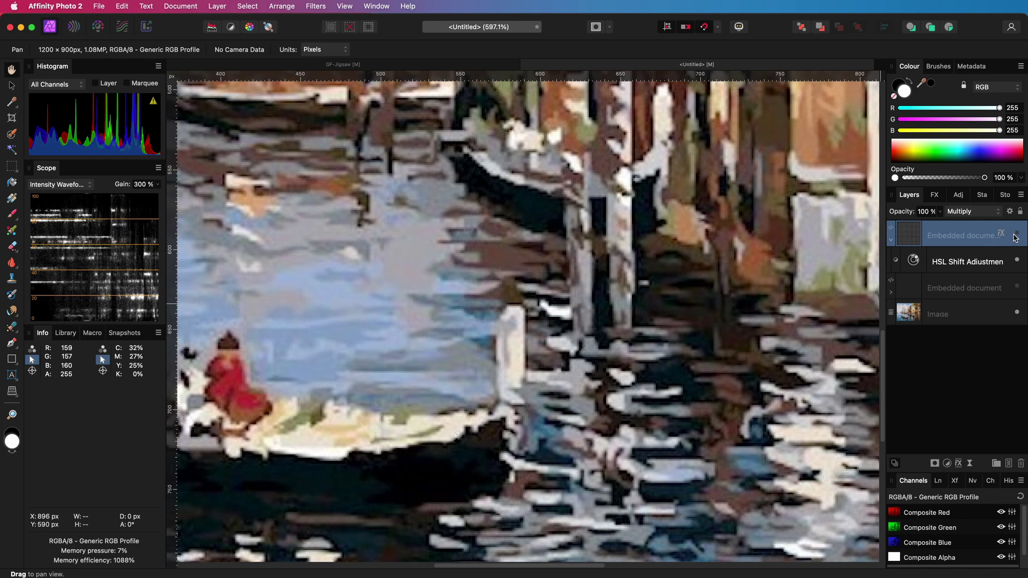
click(1015, 236)
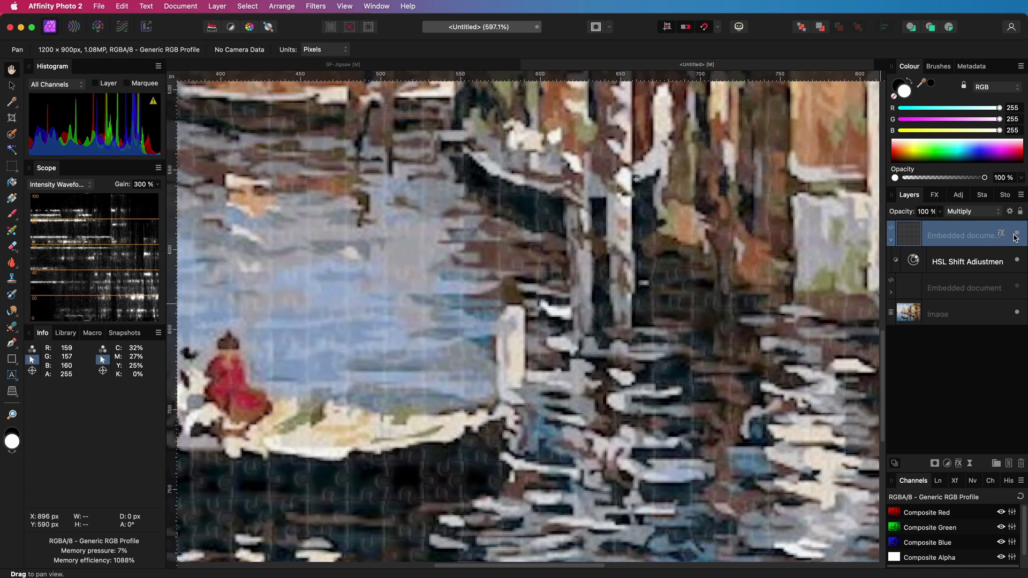
click(1015, 235)
click(1016, 235)
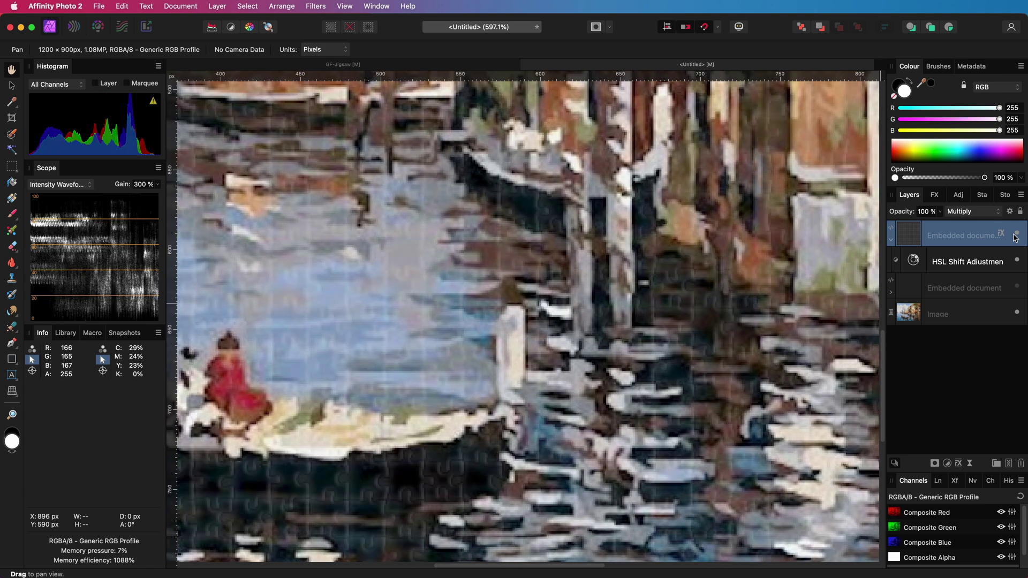
Show the lower Embedded document copy and reduce the upper copy's Outer Glow opacity to 73%.
click(1017, 287)
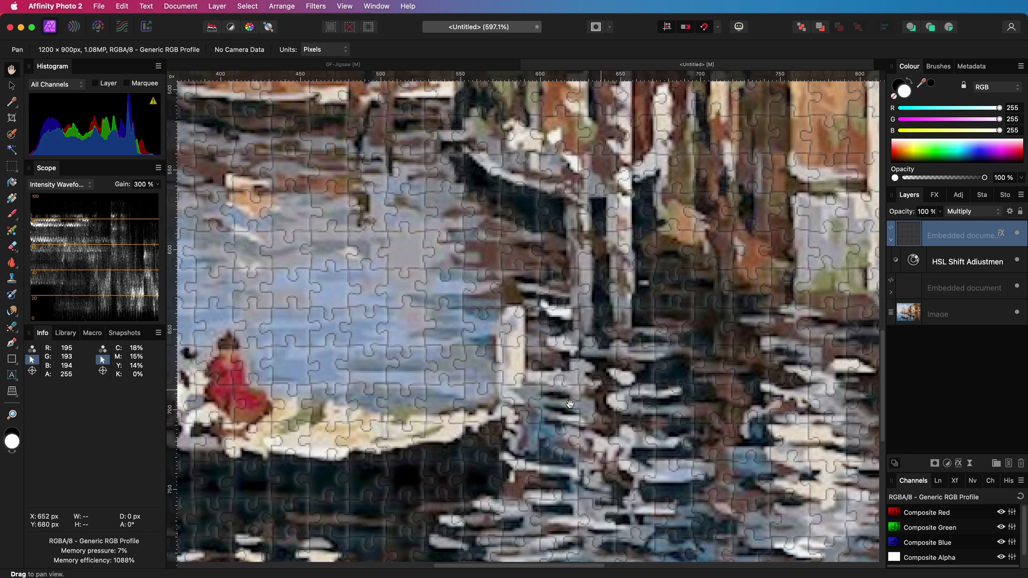
click(958, 464)
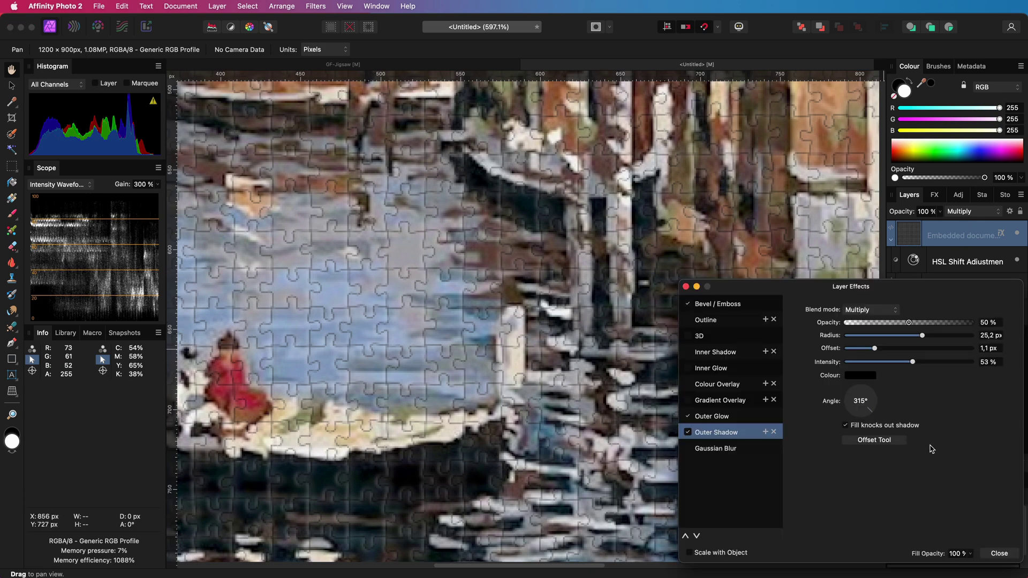
click(736, 416)
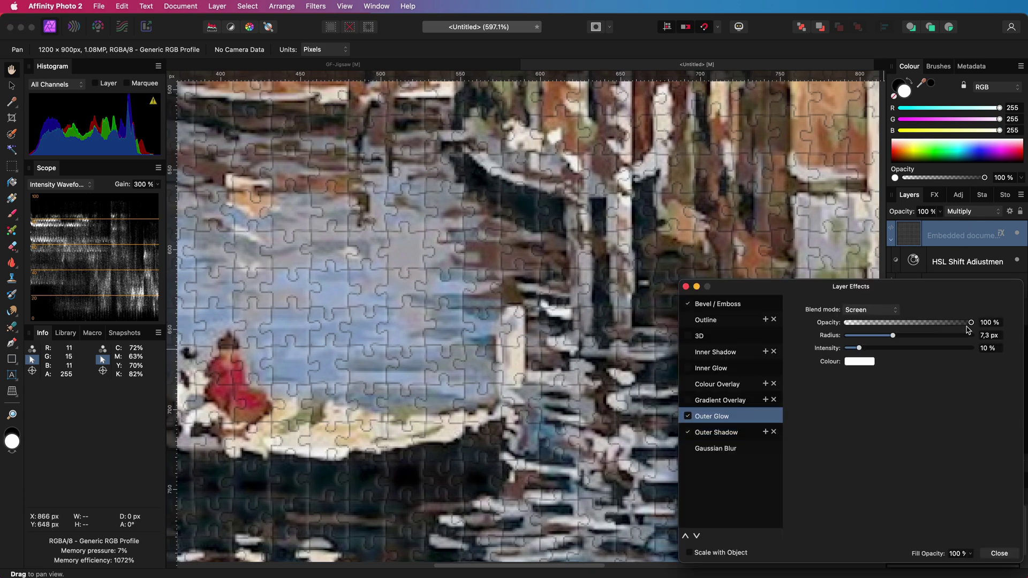
drag(969, 327, 931, 326)
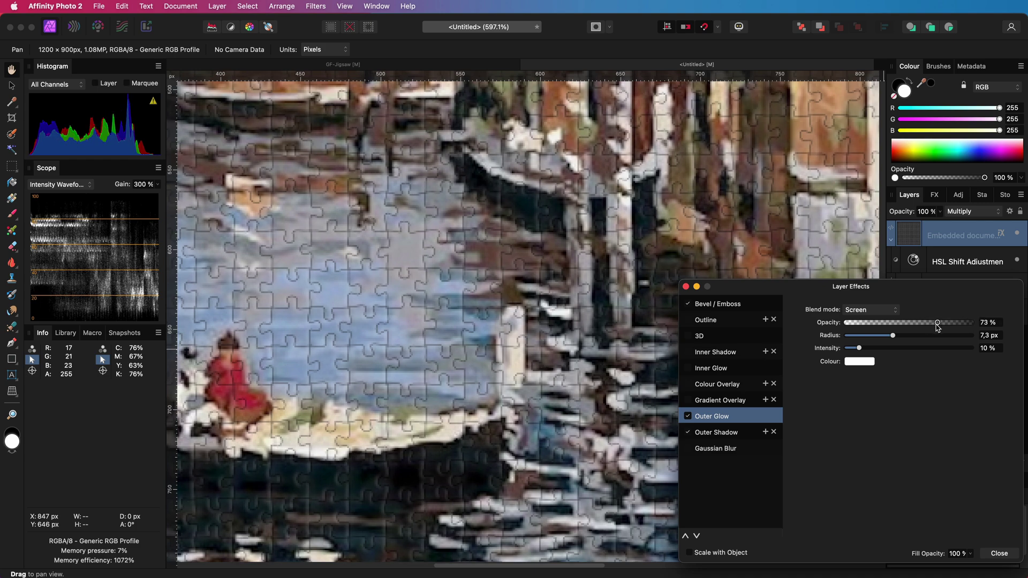
click(686, 287)
Apply a Bevel / Emboss effect of type Emboss with 2.3 px radius to the lower Embedded document layer.
drag(517, 349, 663, 497)
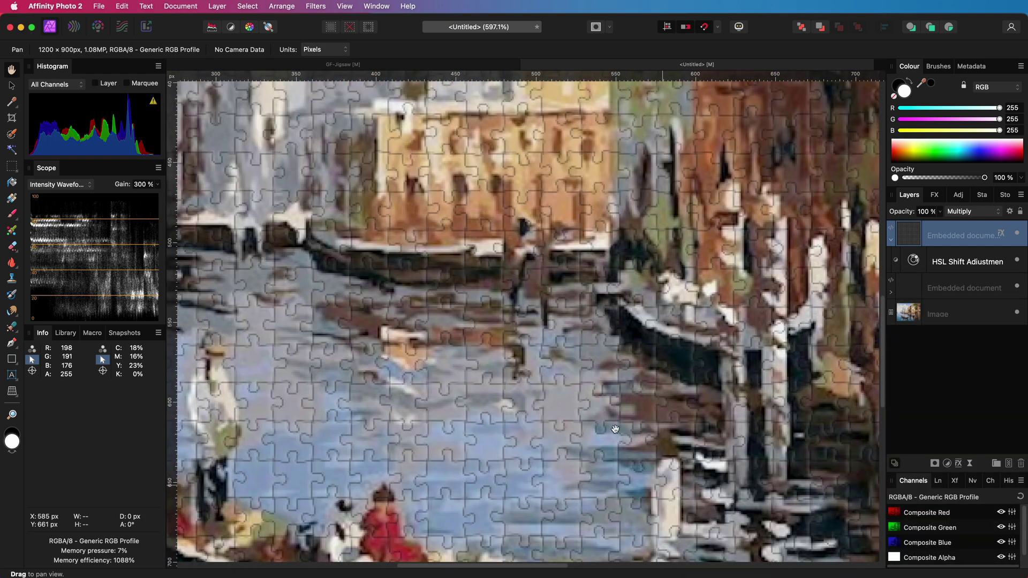
drag(484, 341, 777, 487)
drag(316, 432, 547, 391)
scroll(467, 438, up, 5)
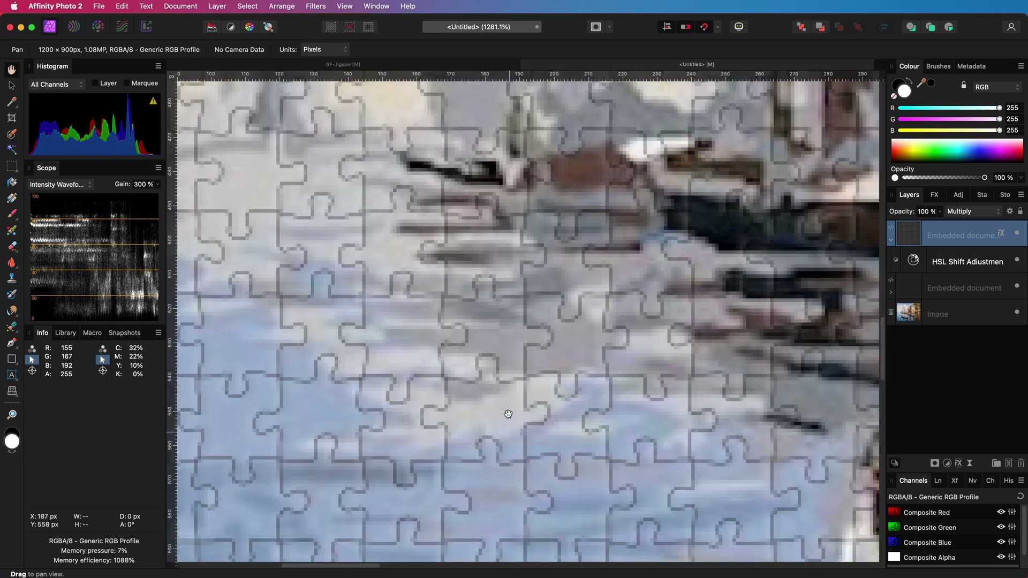
scroll(514, 440, down, 4)
scroll(519, 441, up, 2)
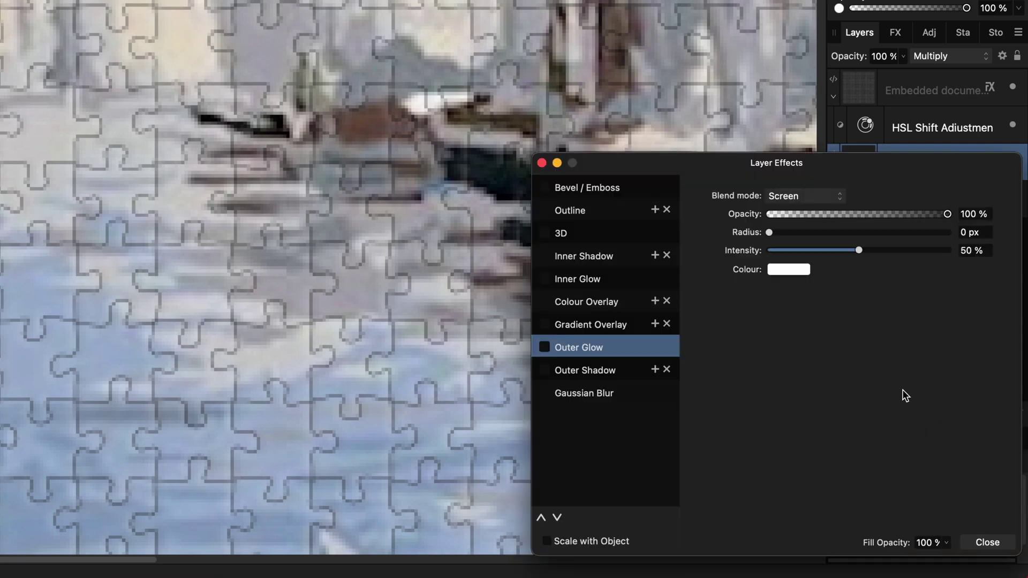
click(554, 188)
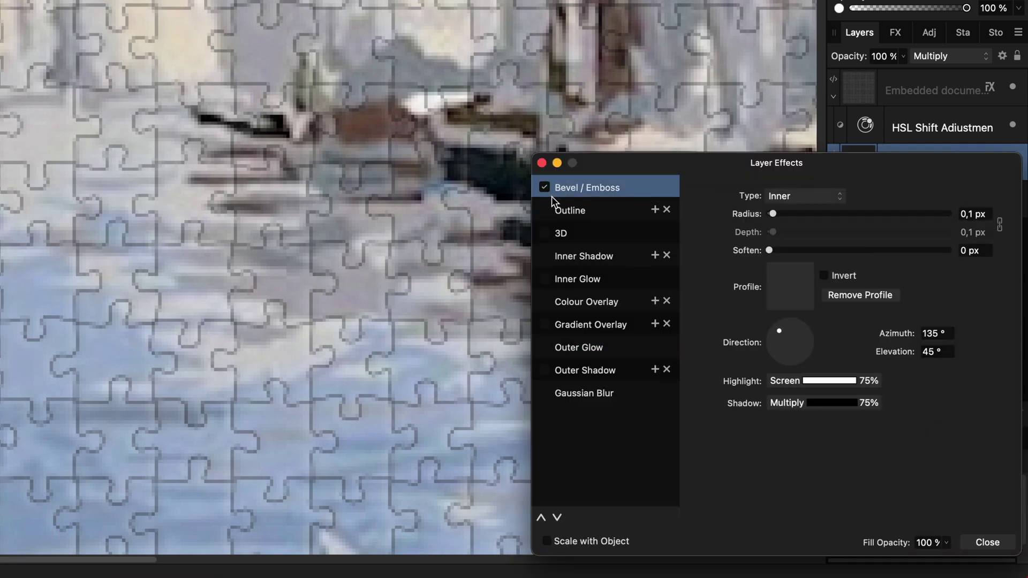
click(789, 196)
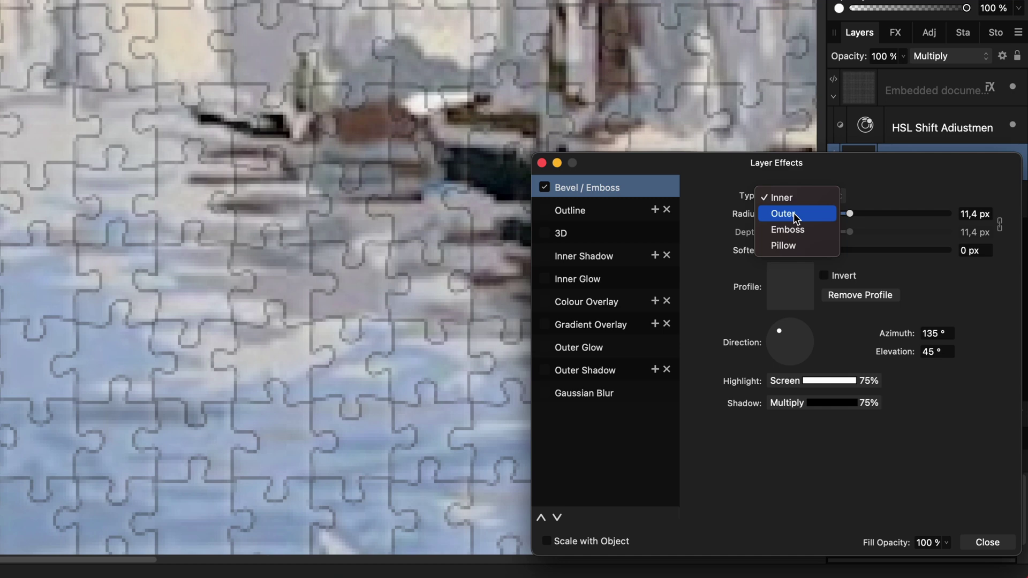
click(797, 229)
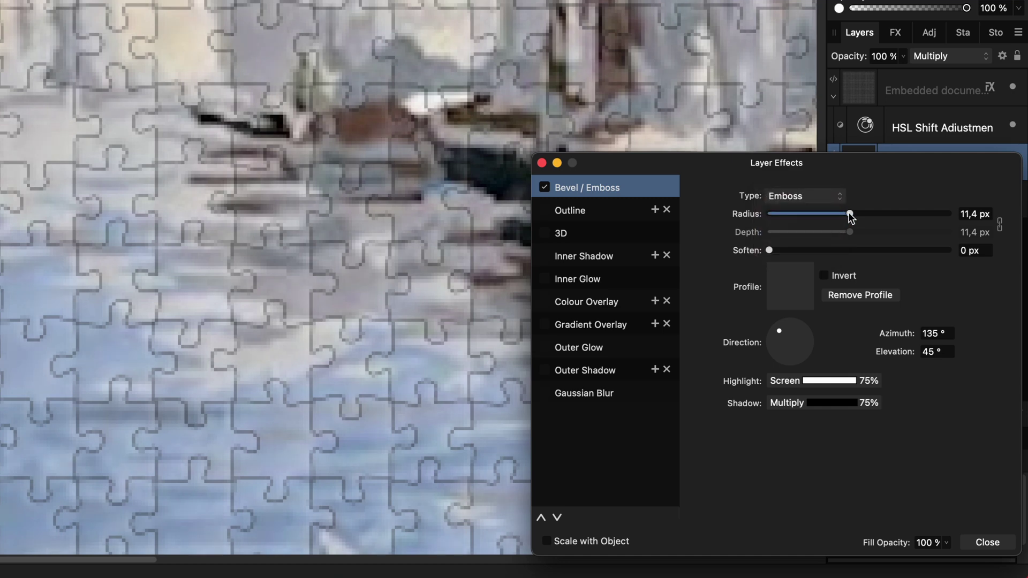
drag(849, 215, 814, 219)
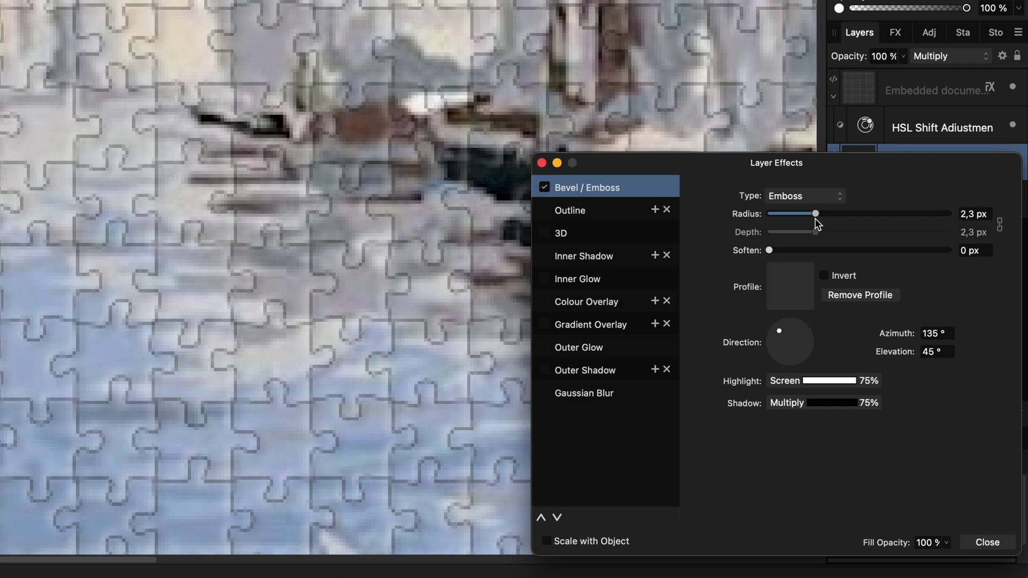
click(543, 163)
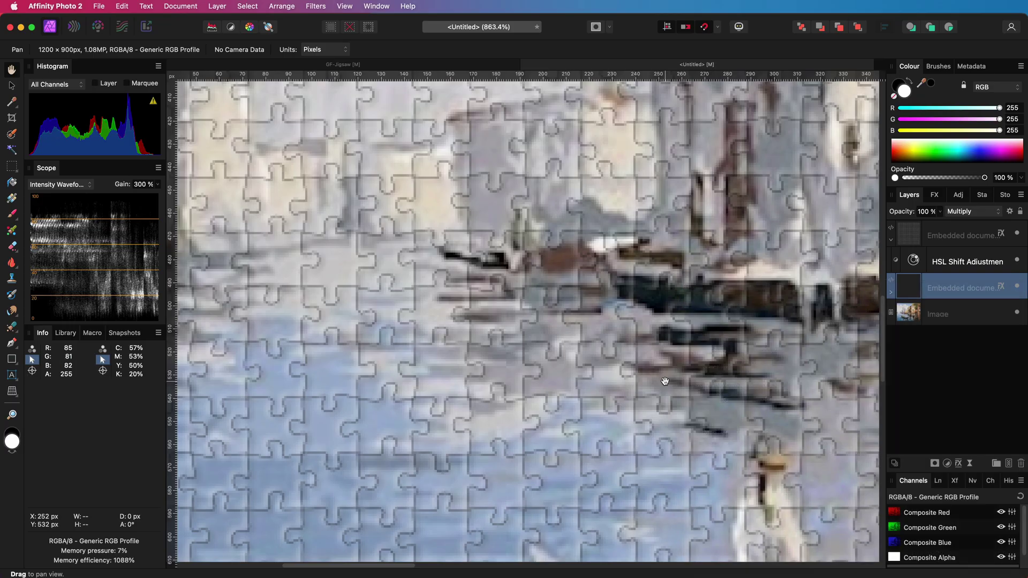
Collapse the upper Embedded document layer and paste the copied canal bridge painting above it.
key(super+0)
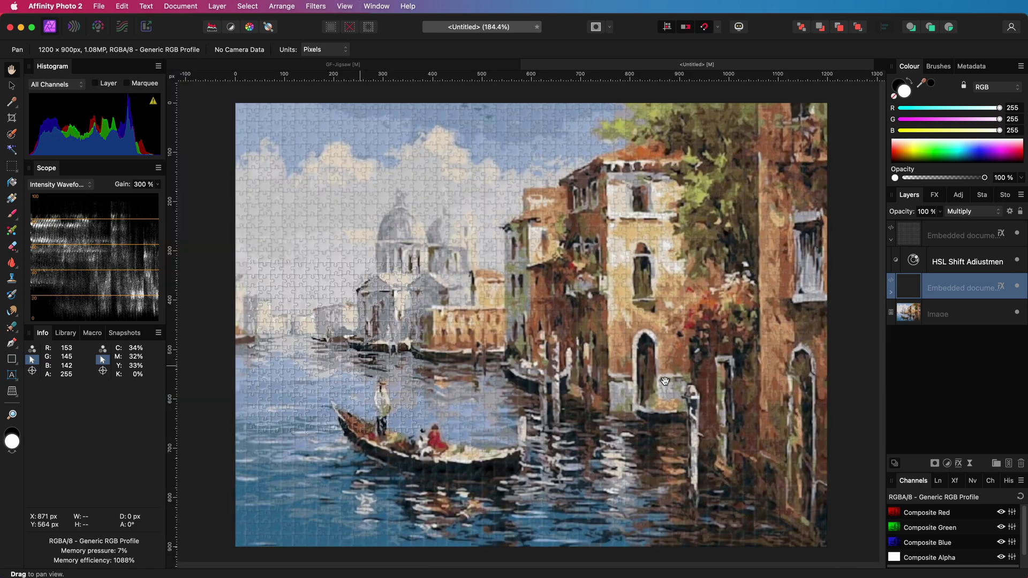
scroll(340, 418, up, 10)
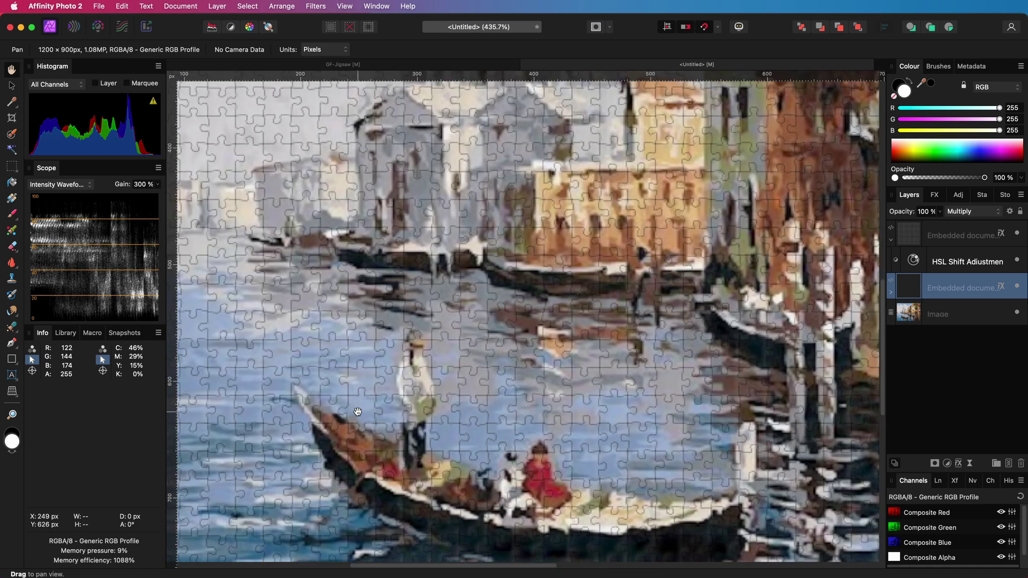
scroll(481, 417, down, 5)
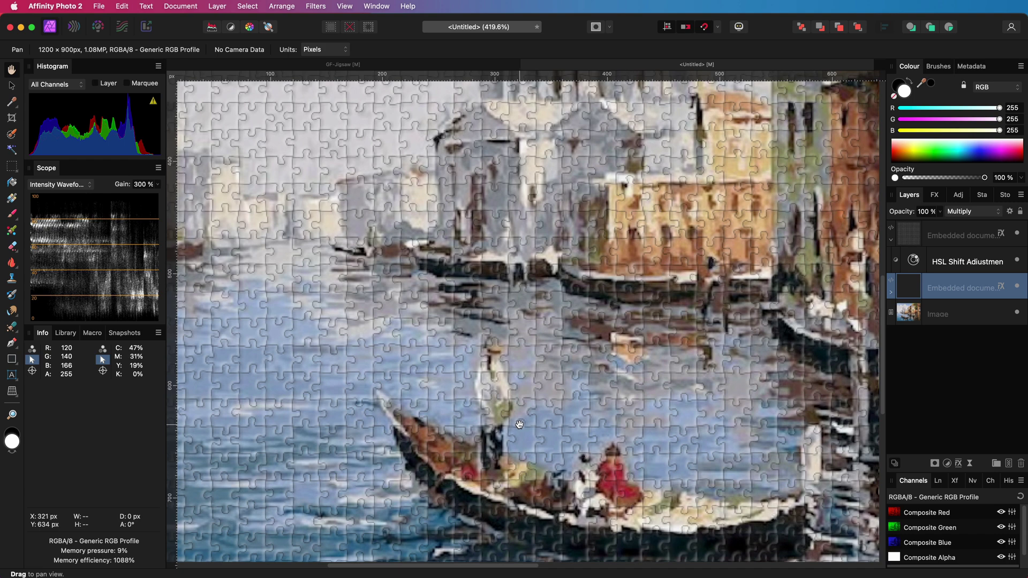
scroll(519, 424, down, 5)
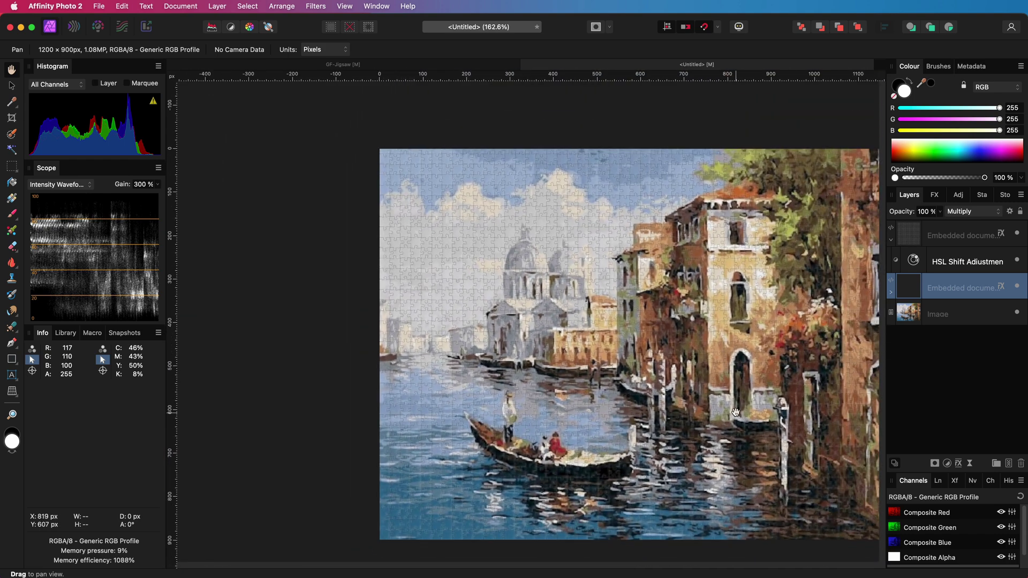
mouse_move(736, 412)
mouse_down()
mouse_move(622, 400)
mouse_move(634, 412)
mouse_up()
click(891, 240)
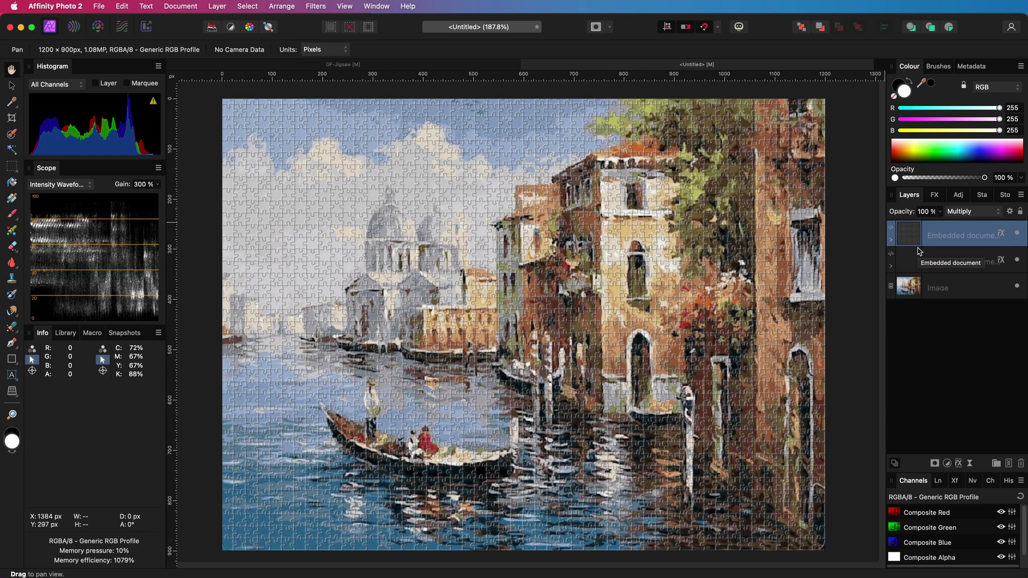
key(super+v)
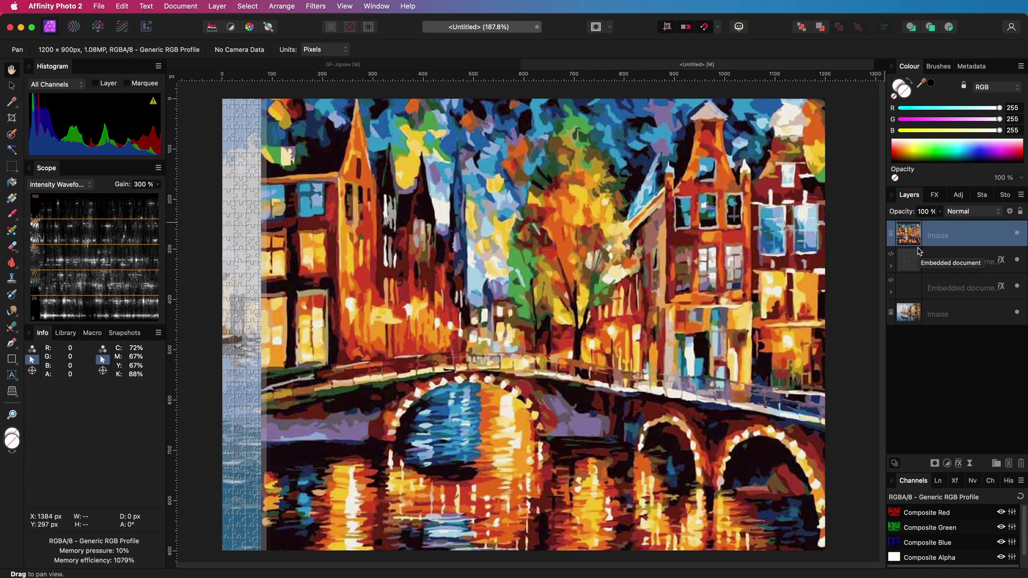
Preview the pasted painting at 18% opacity over the puzzle and restore its opacity to 100%.
drag(897, 213, 855, 211)
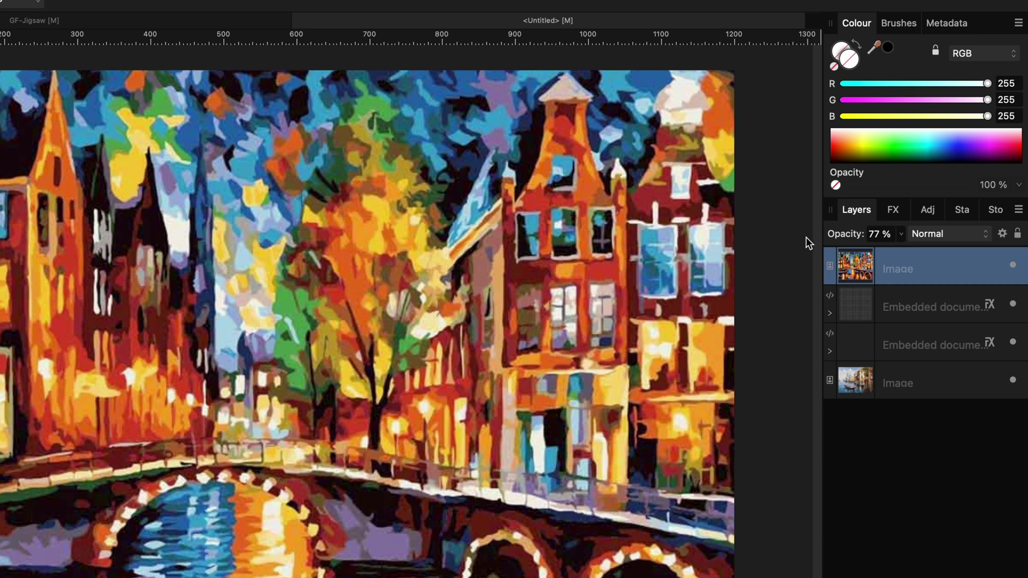
mouse_move(779, 233)
mouse_down()
mouse_move(766, 233)
mouse_move(777, 236)
mouse_up()
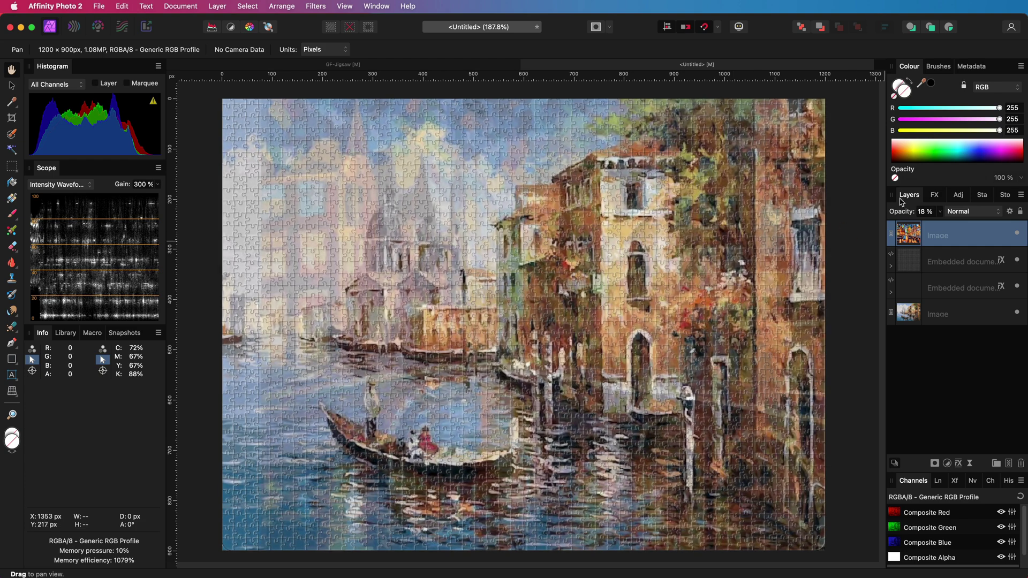
drag(903, 210, 980, 211)
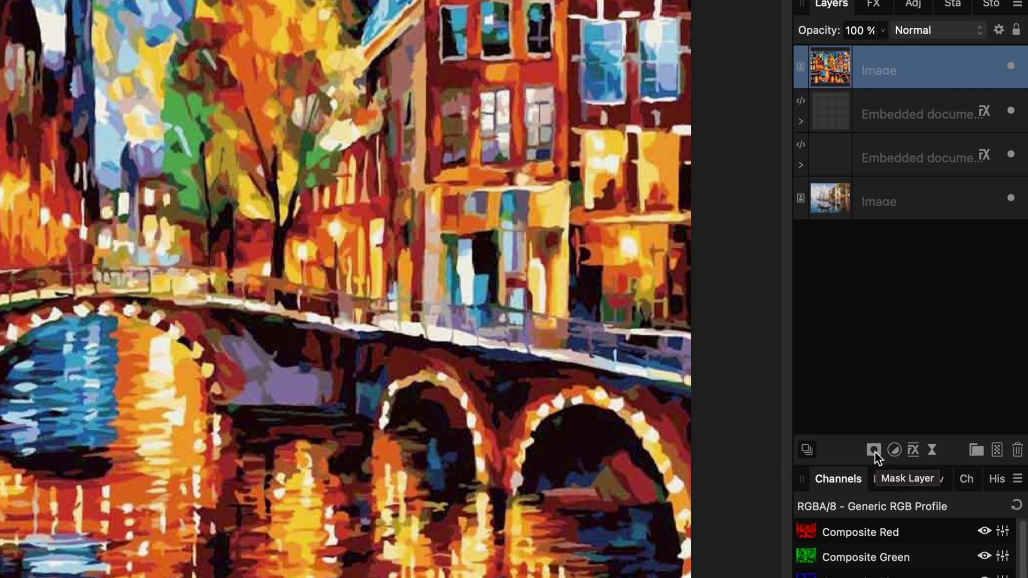
Add a mask to the canal bridge painting and paint black over its left half to reveal the gondola painting beneath.
click(935, 465)
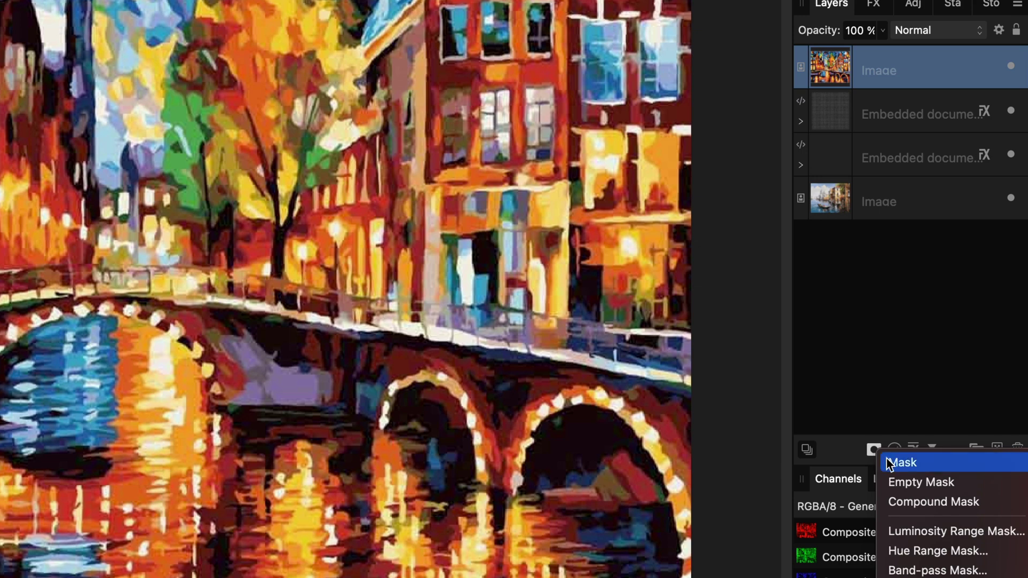
click(888, 464)
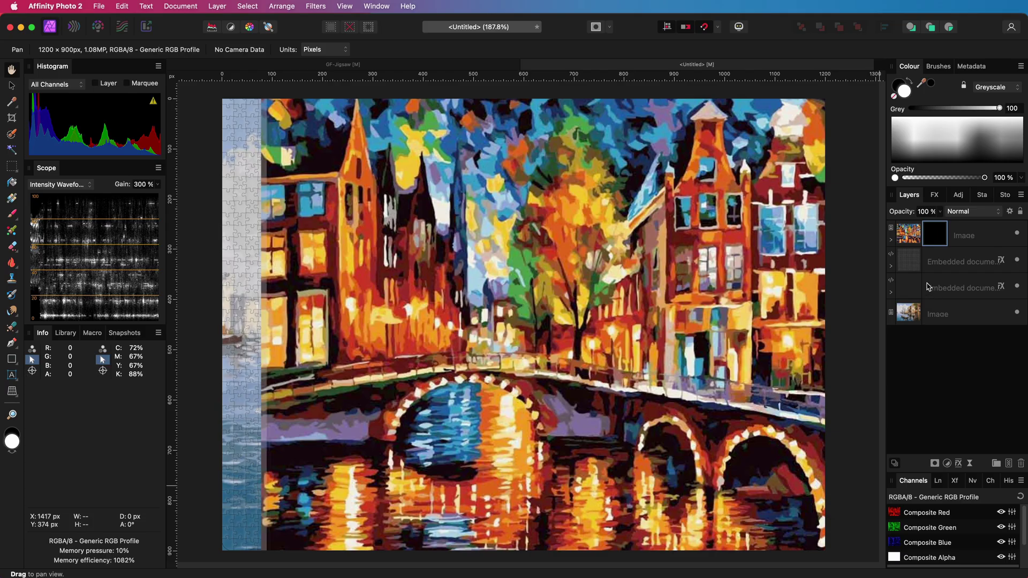
click(891, 239)
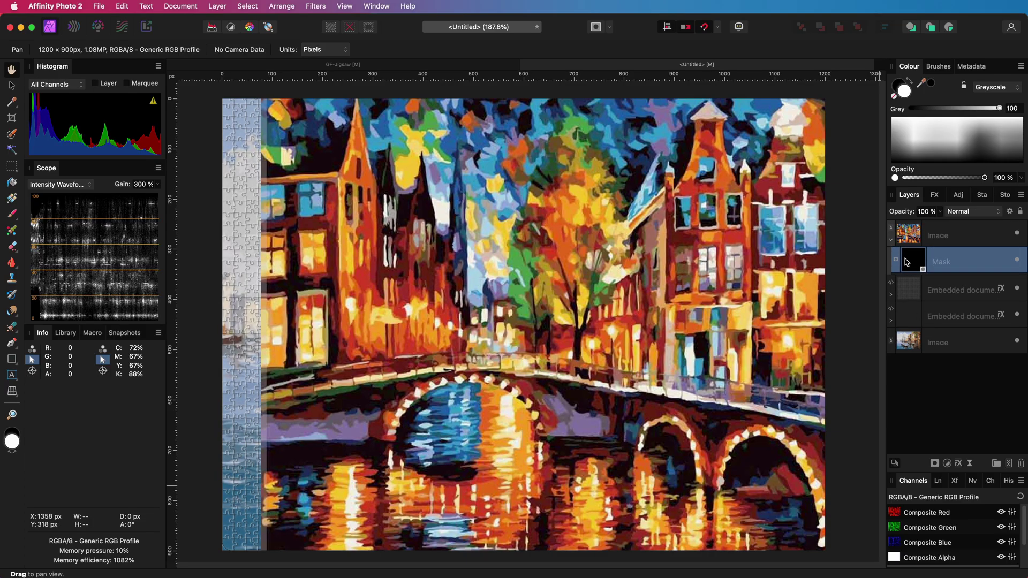
key(b)
key(x)
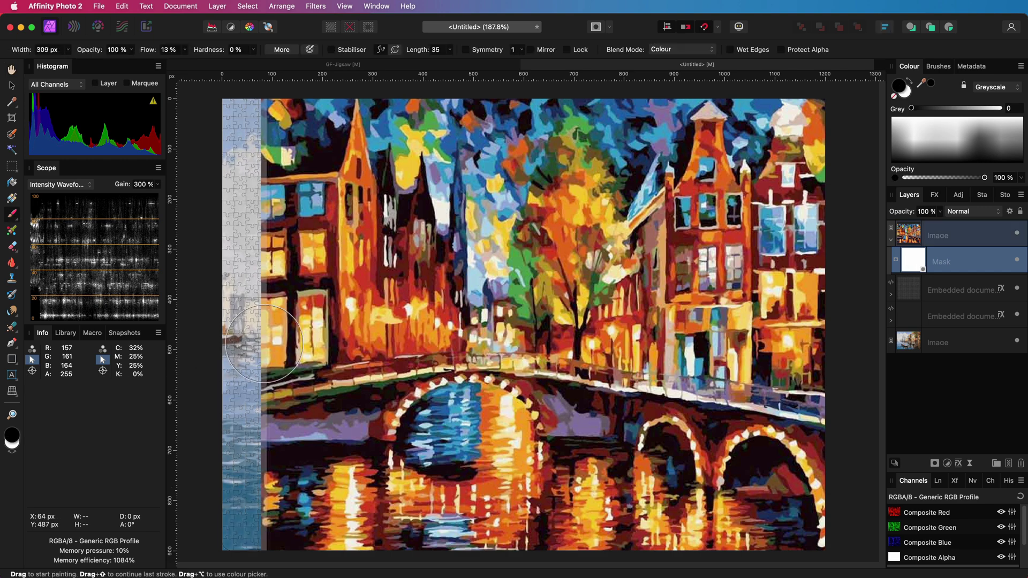
mouse_move(265, 338)
mouse_down()
mouse_move(237, 387)
mouse_move(526, 482)
mouse_move(500, 107)
mouse_move(504, 407)
mouse_move(258, 453)
mouse_move(491, 125)
mouse_up()
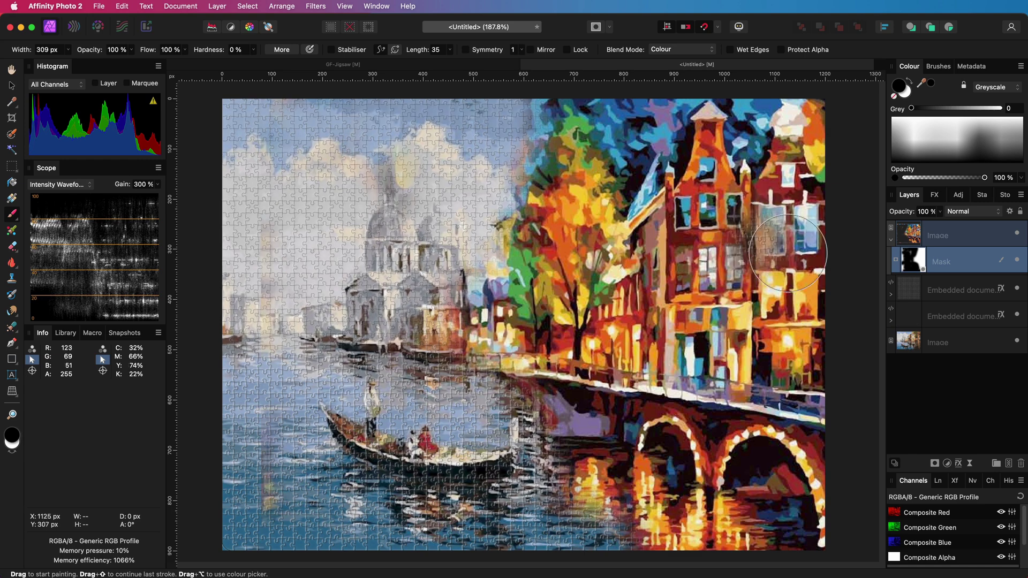
Move the masked canal bridge painting below both Embedded document layers so the puzzle effect covers it.
key(v)
scroll(613, 485, up, 5)
scroll(643, 476, down, 4)
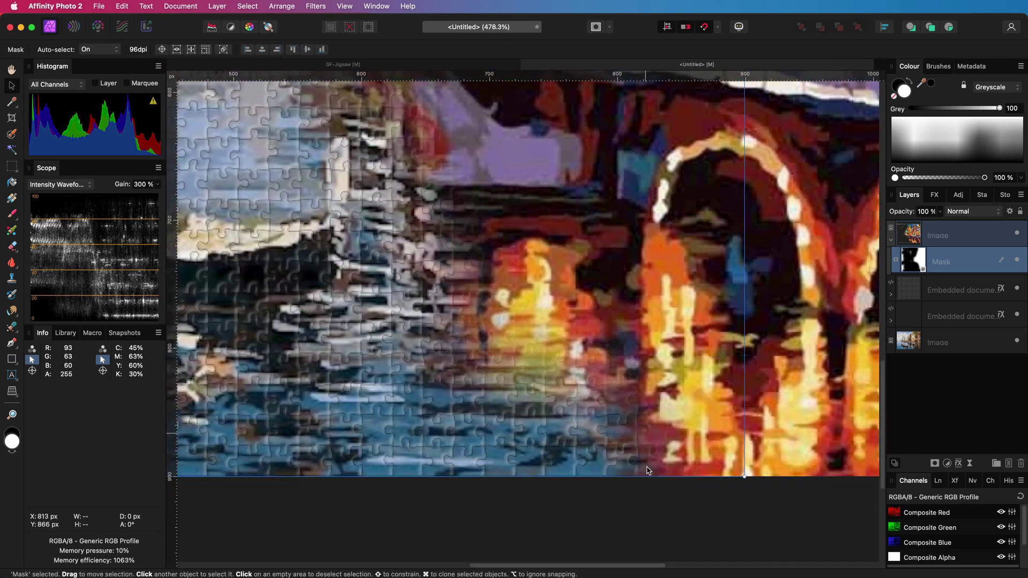
click(907, 236)
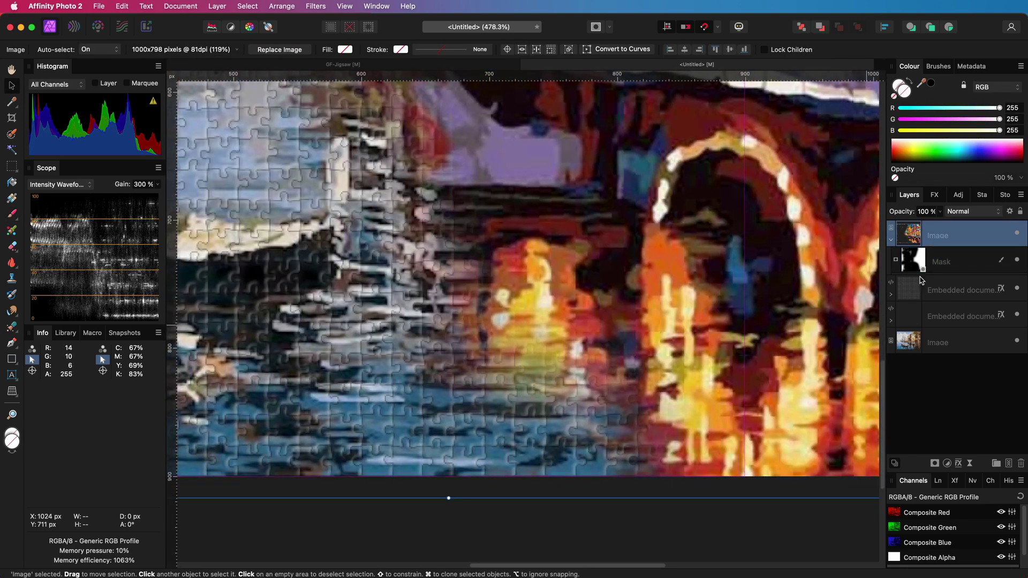
drag(925, 290, 940, 327)
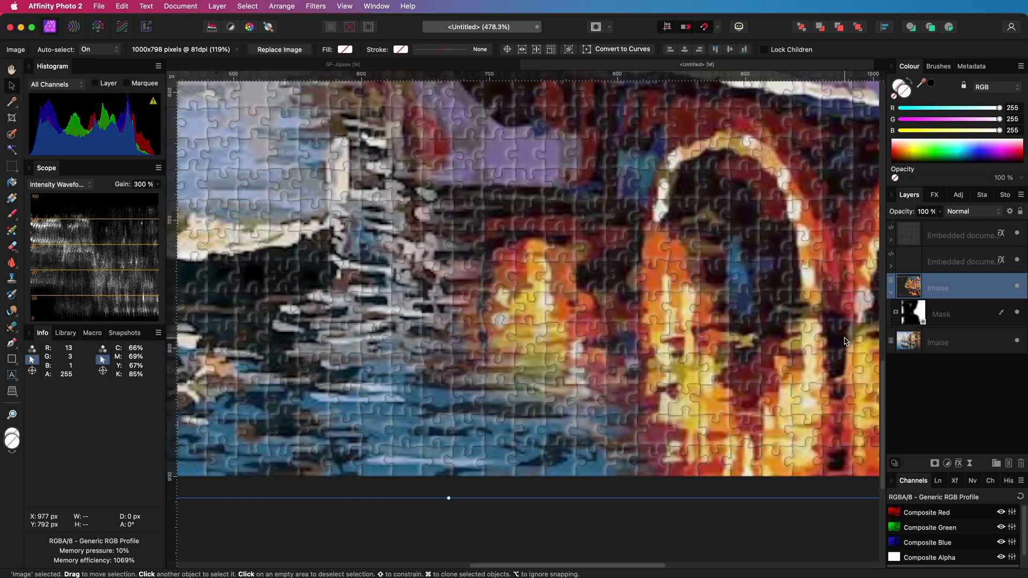
Duplicate the lower Embedded document layer, place the copy at the top of the stack and remove its layer effects.
click(914, 262)
key(super+j)
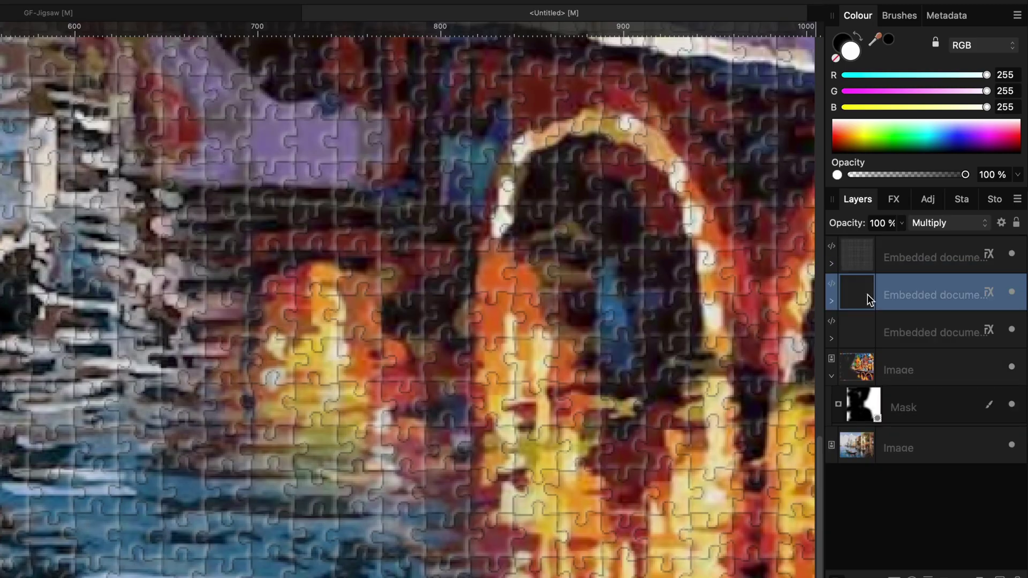
drag(914, 263, 886, 242)
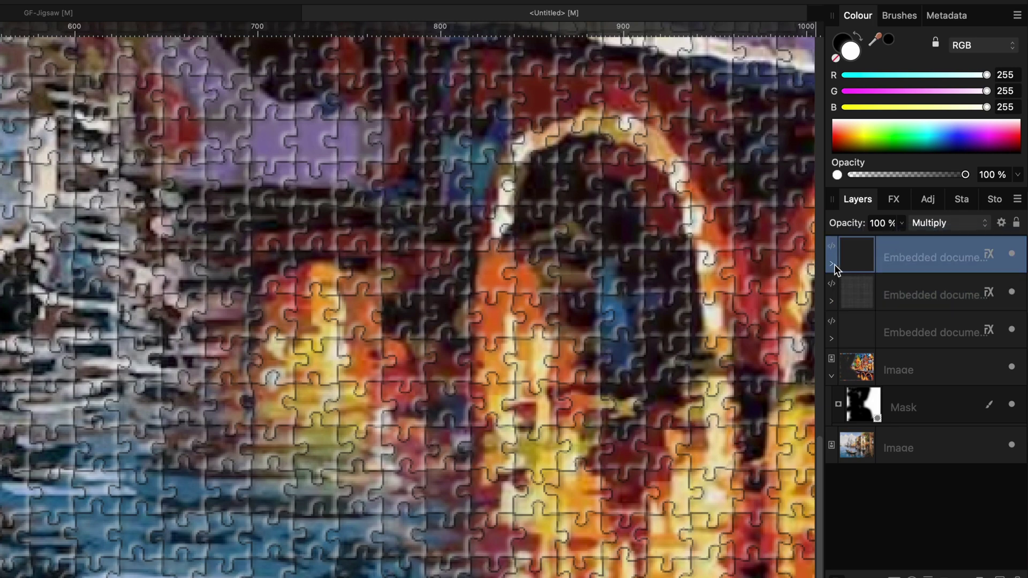
click(894, 200)
click(843, 250)
click(848, 203)
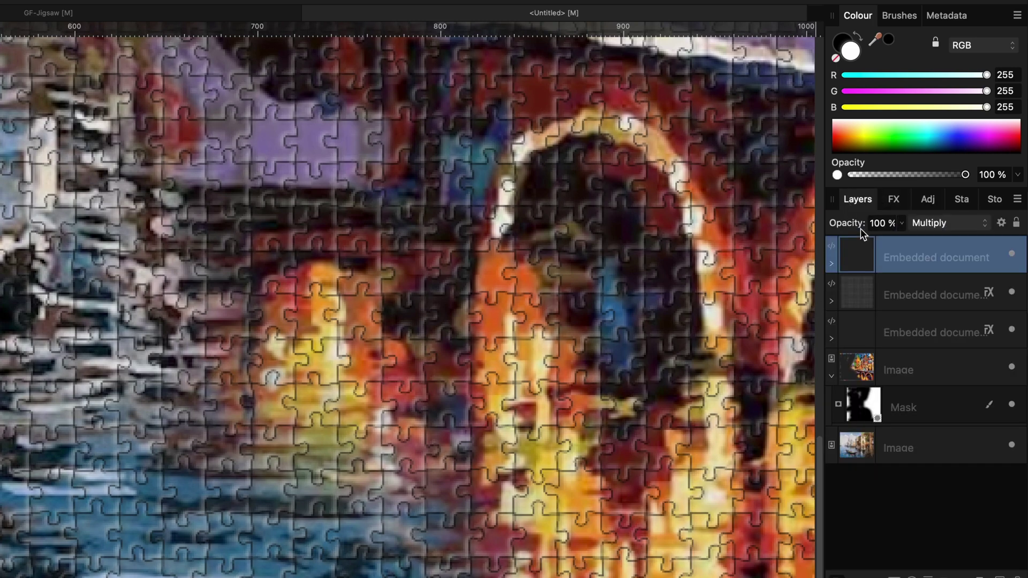
Set the Luminosity Shift of the top copy's HSL adjustment to -100%.
click(832, 264)
click(864, 291)
double_click(864, 293)
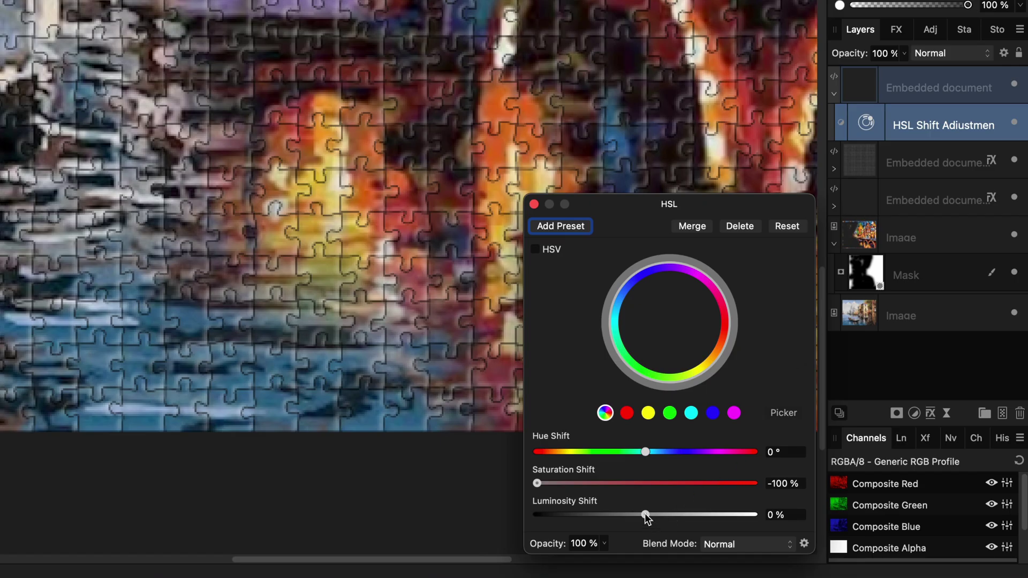
drag(645, 515, 492, 520)
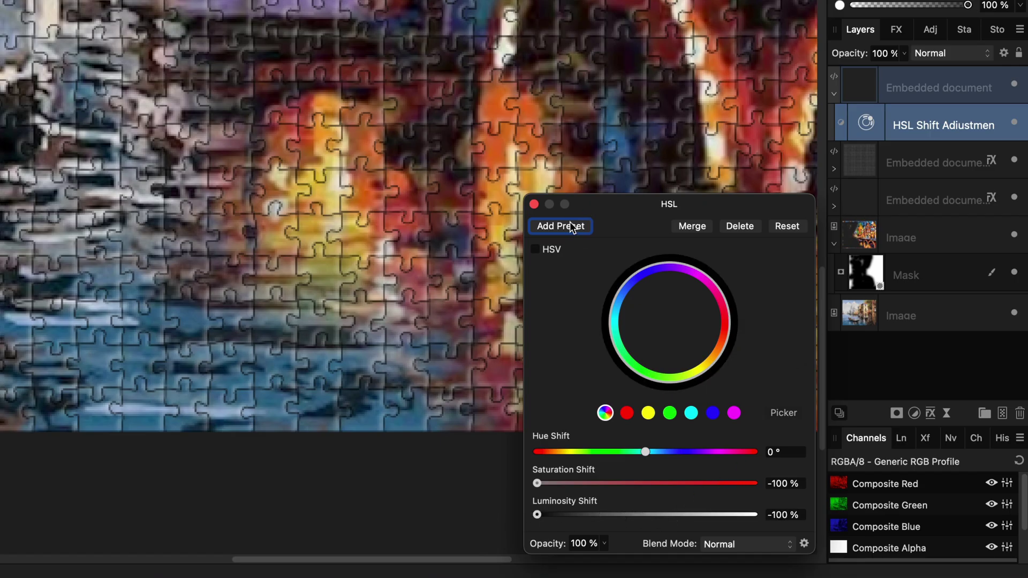
click(533, 204)
Change the top Embedded document copy's blend mode to Normal, then rasterise and trim it into a pixel layer.
click(937, 87)
click(940, 53)
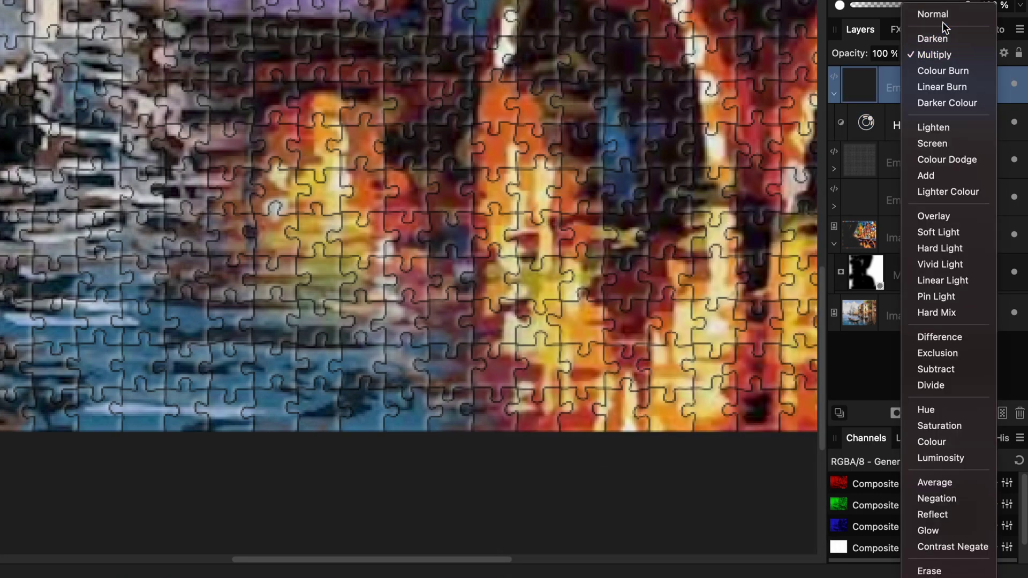
click(942, 15)
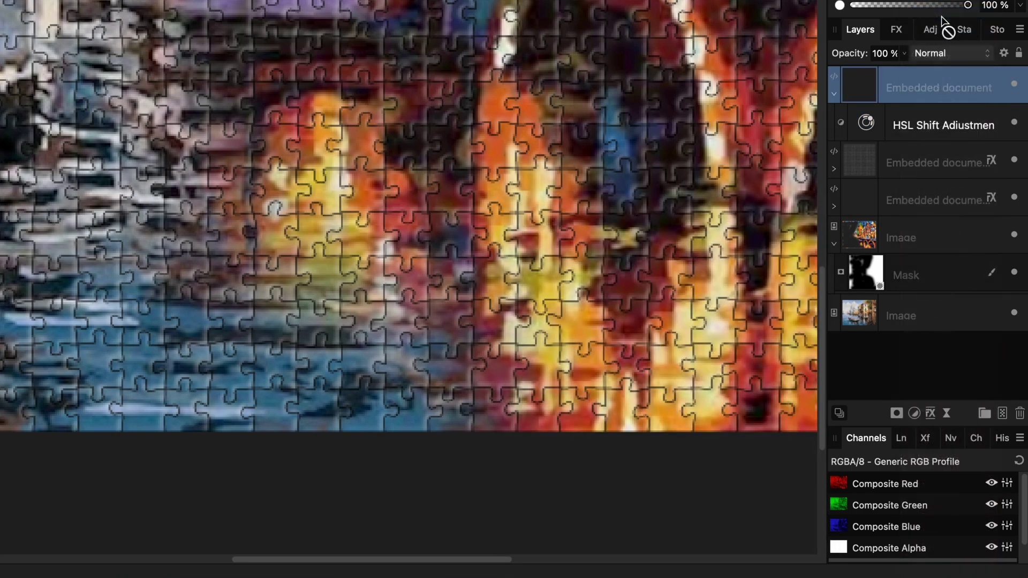
right_click(860, 89)
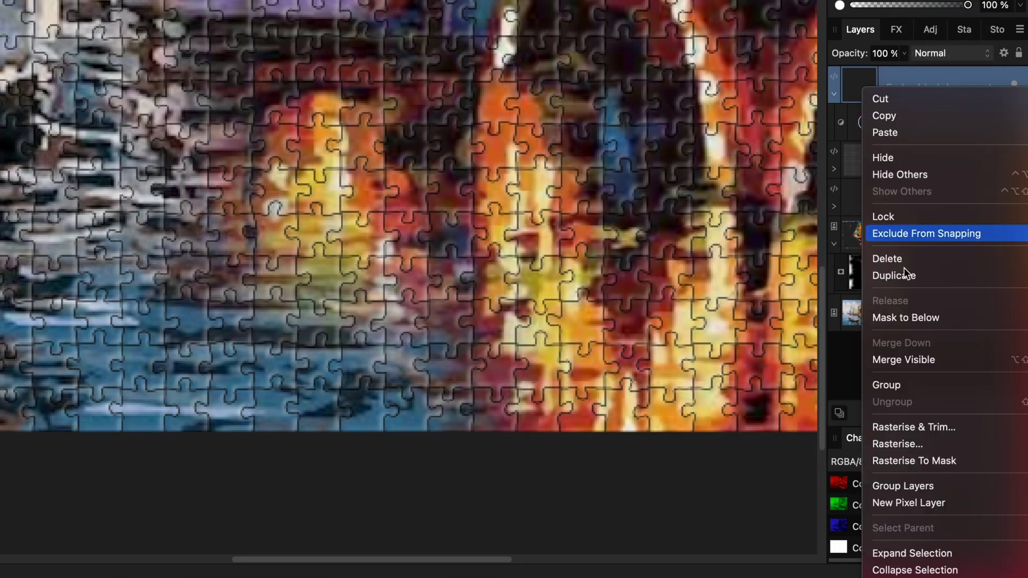
click(919, 432)
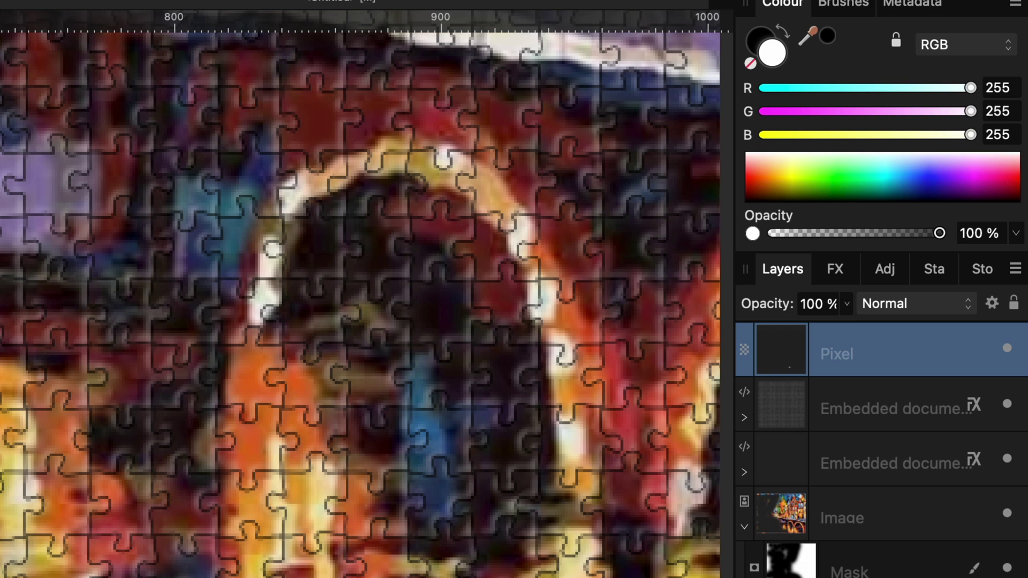
Flood-fill with white the chain of puzzle pieces along the seam between the paintings, from the bottom edge to the top edge.
click(592, 460)
click(591, 430)
click(557, 399)
click(526, 397)
click(494, 366)
click(461, 365)
scroll(461, 372, down, 3)
scroll(460, 372, up, 2)
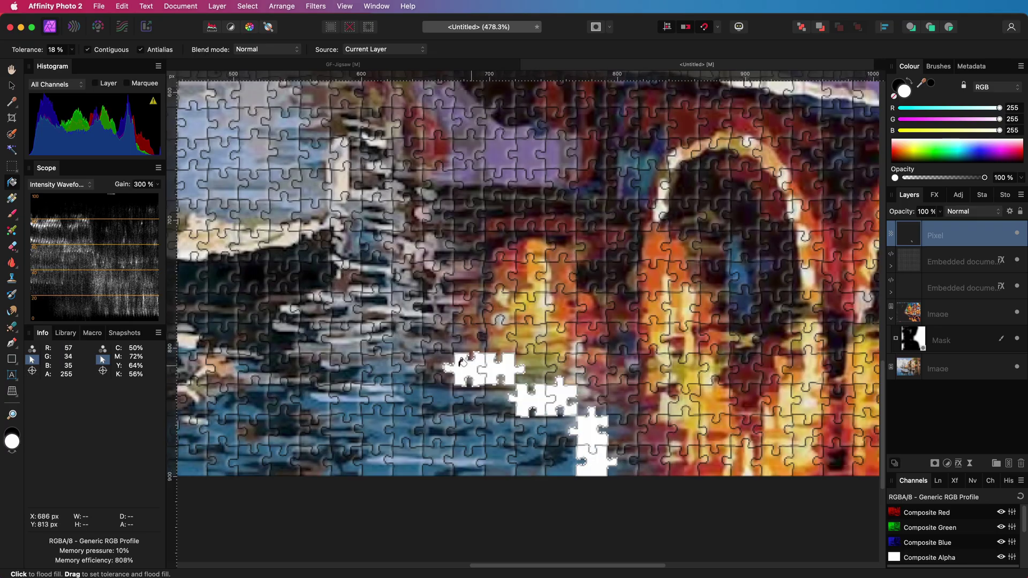
click(475, 288)
click(499, 235)
click(471, 207)
click(470, 176)
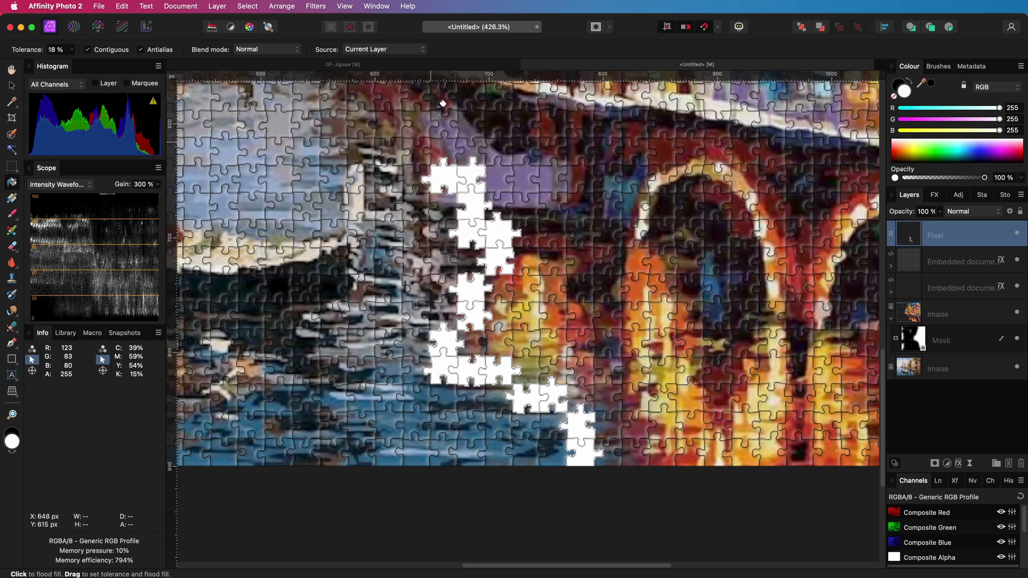
click(443, 152)
click(416, 150)
click(390, 125)
scroll(446, 160, up, 5)
click(542, 395)
click(497, 349)
click(451, 345)
click(474, 280)
click(519, 211)
scroll(528, 196, up, 5)
click(519, 339)
click(496, 315)
click(503, 289)
click(542, 257)
click(533, 209)
scroll(535, 203, up, 7)
click(568, 271)
click(589, 247)
click(595, 229)
click(611, 233)
click(613, 244)
click(588, 272)
click(588, 294)
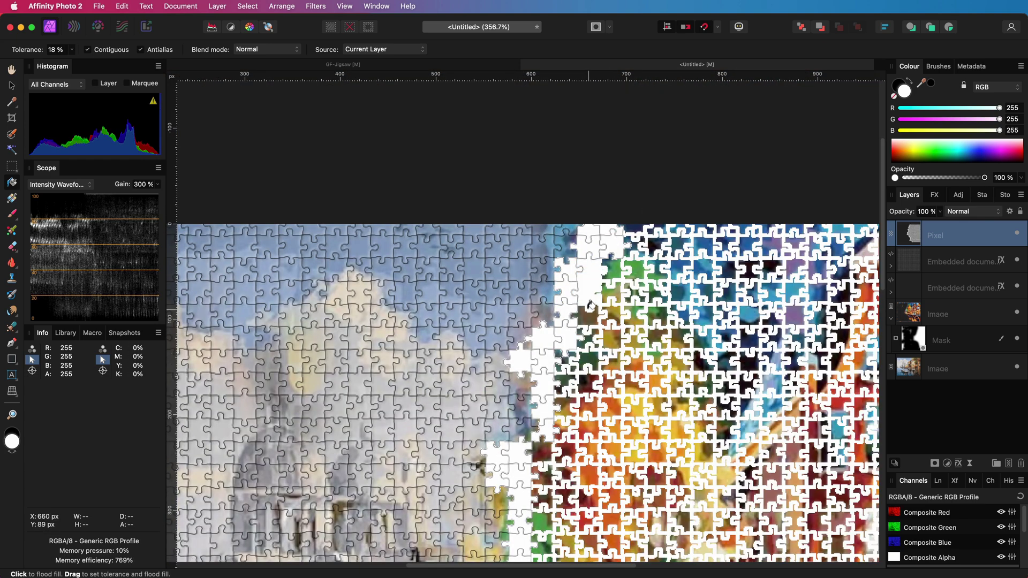
Flood-fill the remaining unfilled puzzle pieces along the seam with white to close the gaps in the boundary.
click(588, 315)
click(547, 454)
click(543, 476)
click(545, 498)
scroll(585, 328, up, 6)
scroll(592, 298, down, 6)
click(592, 299)
click(594, 369)
scroll(590, 179, down, 3)
click(476, 471)
scroll(583, 437, down, 5)
click(585, 436)
scroll(585, 437, down, 6)
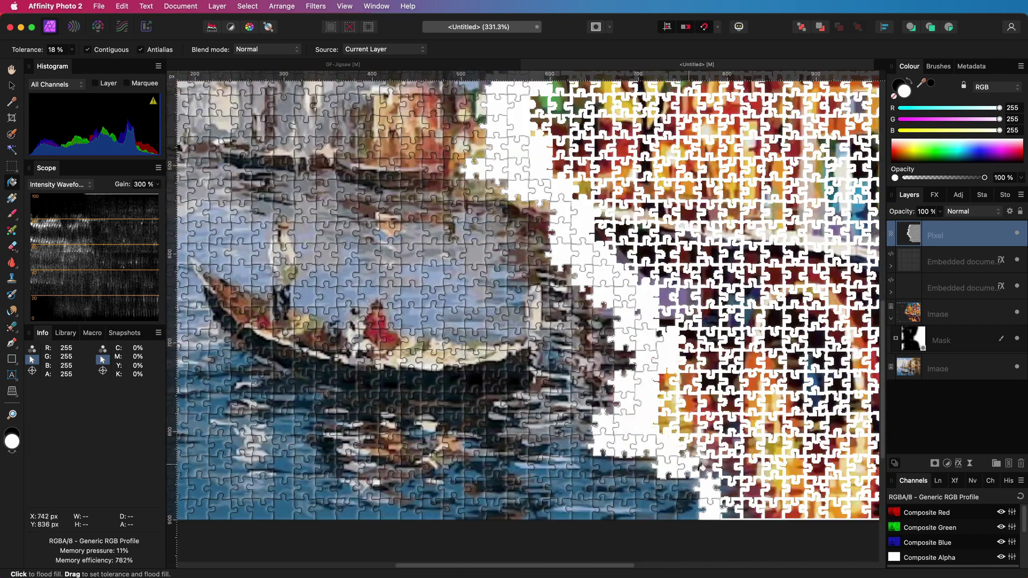
click(703, 467)
click(729, 491)
click(728, 470)
click(690, 448)
scroll(718, 404, down, 4)
Brush white over the puzzle lines just right of the filled seam pieces with a hard brush about 71.6 px wide.
key(b)
drag(445, 210, 407, 171)
mouse_move(699, 119)
mouse_down()
mouse_move(678, 166)
mouse_move(710, 326)
mouse_move(751, 431)
mouse_move(703, 408)
mouse_move(664, 323)
mouse_move(692, 158)
mouse_move(684, 98)
mouse_move(657, 211)
mouse_move(686, 350)
mouse_move(734, 463)
mouse_move(703, 282)
mouse_up()
key(bracketleft)
key(bracketleft)
key(bracketleft)
key(bracketleft)
scroll(656, 298, up, 7)
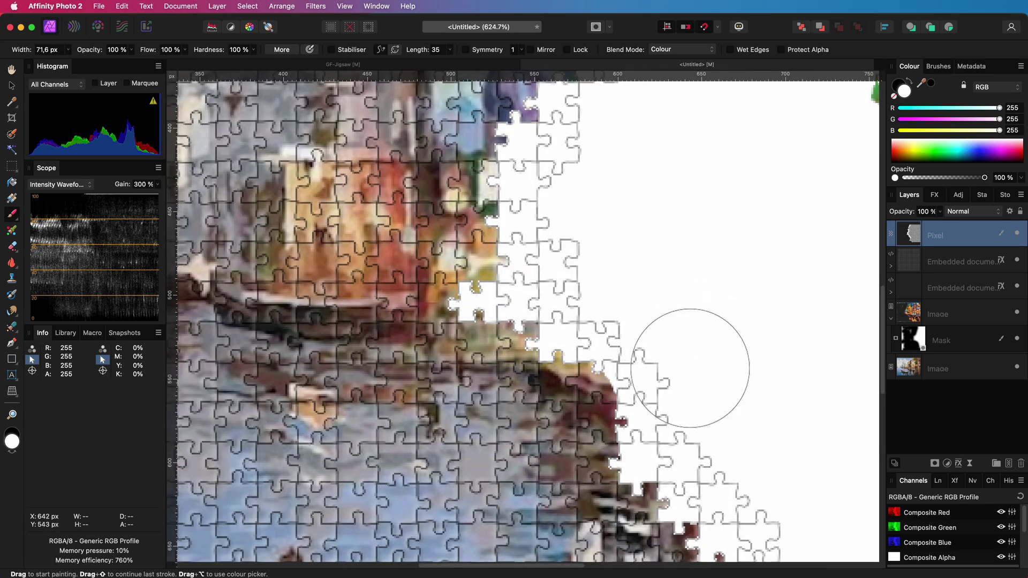
scroll(768, 236, down, 8)
key(space)
drag(743, 239, 610, 306)
key(v)
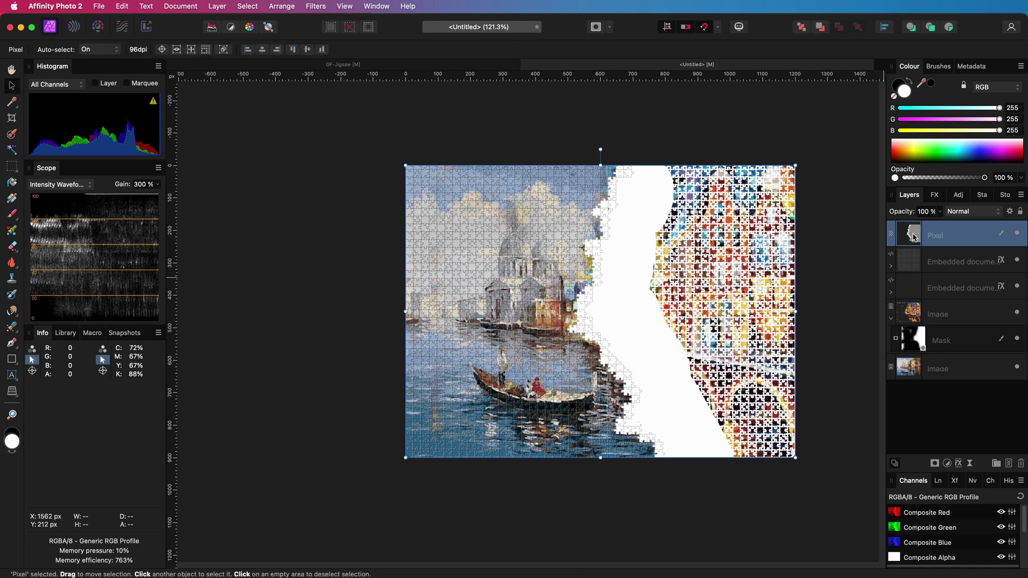
Isolate the Pixel layer and flood-select its white area contiguously at 8% tolerance.
alt+click(914, 237)
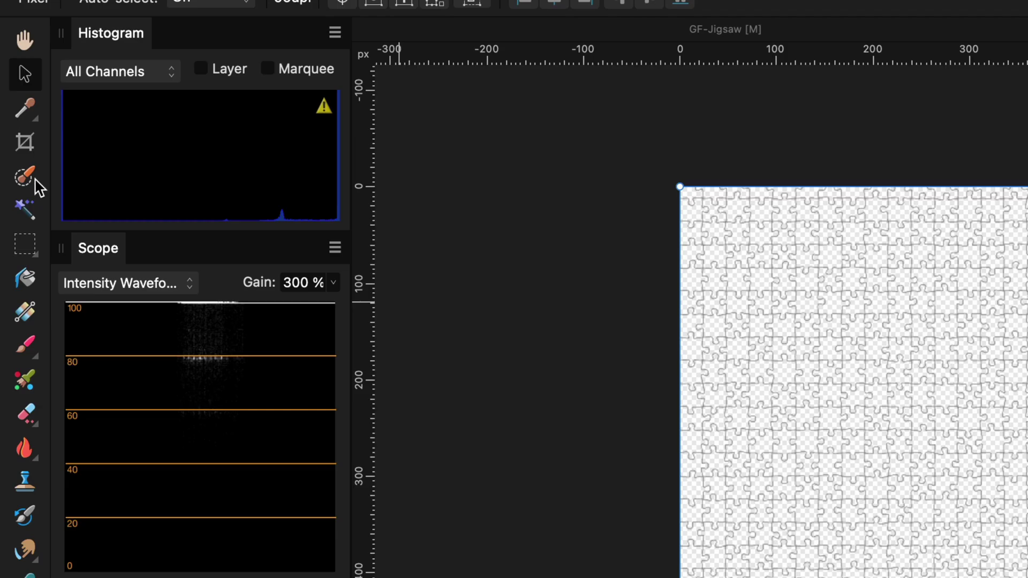
click(13, 148)
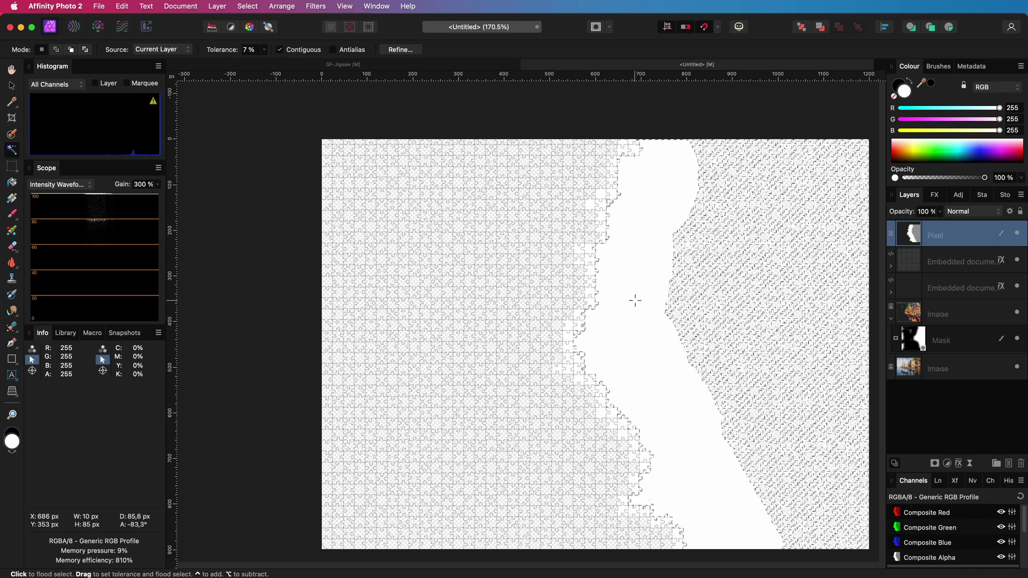
drag(634, 300, 635, 303)
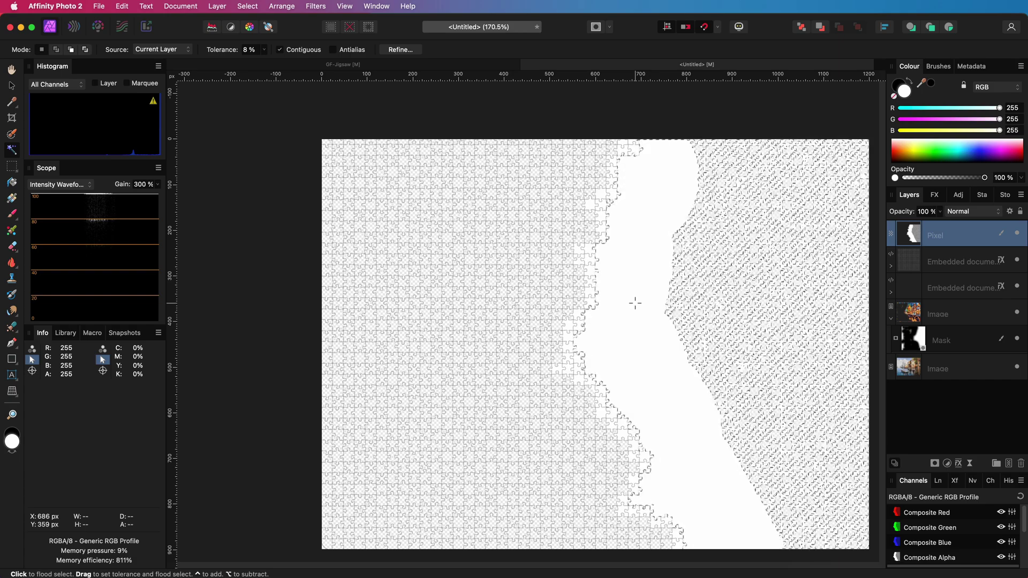
Hide the Pixel layer, target the canal bridge painting's mask and invert the pixel selection.
click(903, 312)
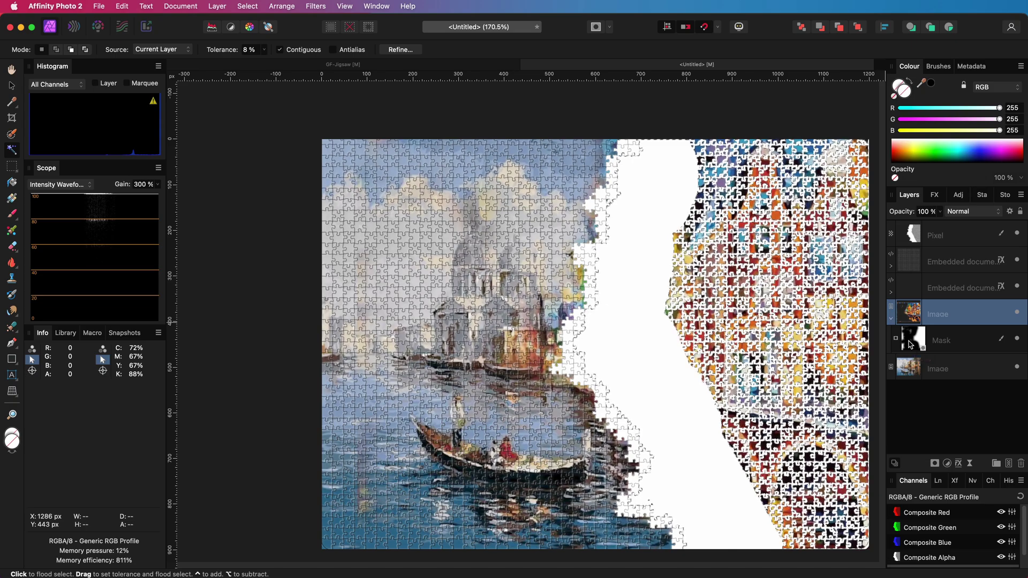
click(910, 344)
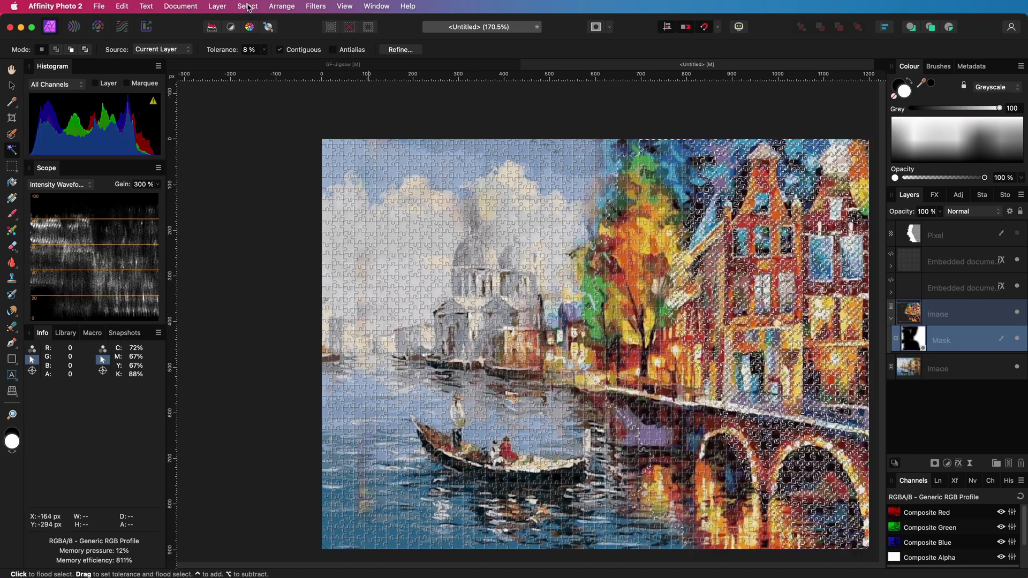
click(247, 6)
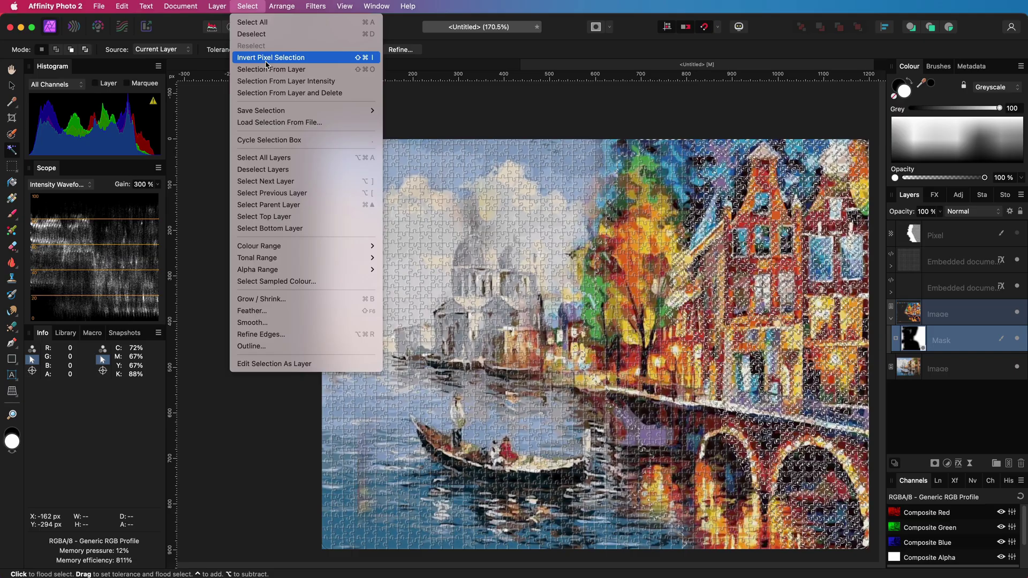
click(309, 128)
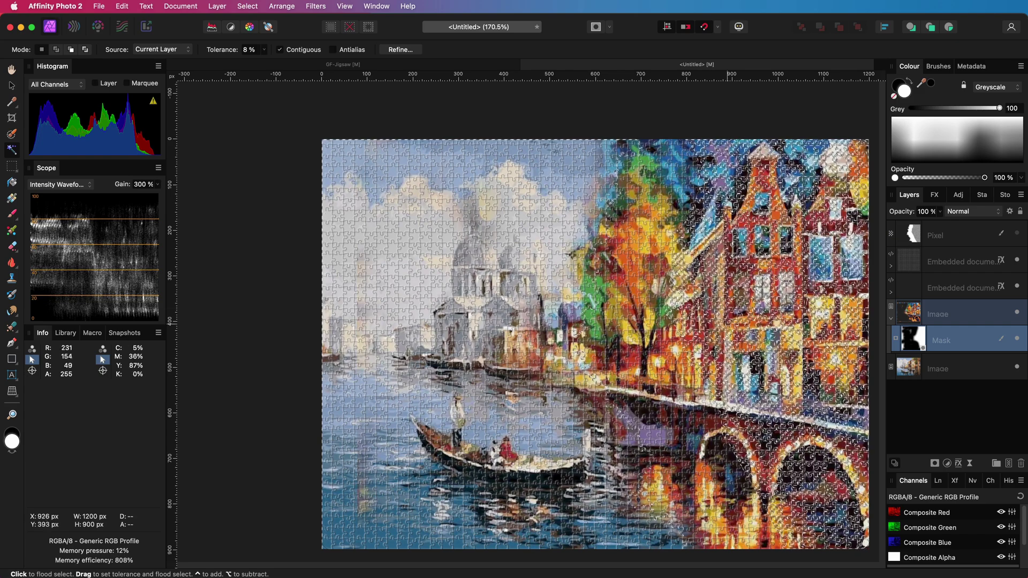
Paint black on the mask along the whole selection boundary so the paintings meet along puzzle-piece edges.
scroll(595, 497, up, 6)
drag(642, 464, 467, 267)
key(b)
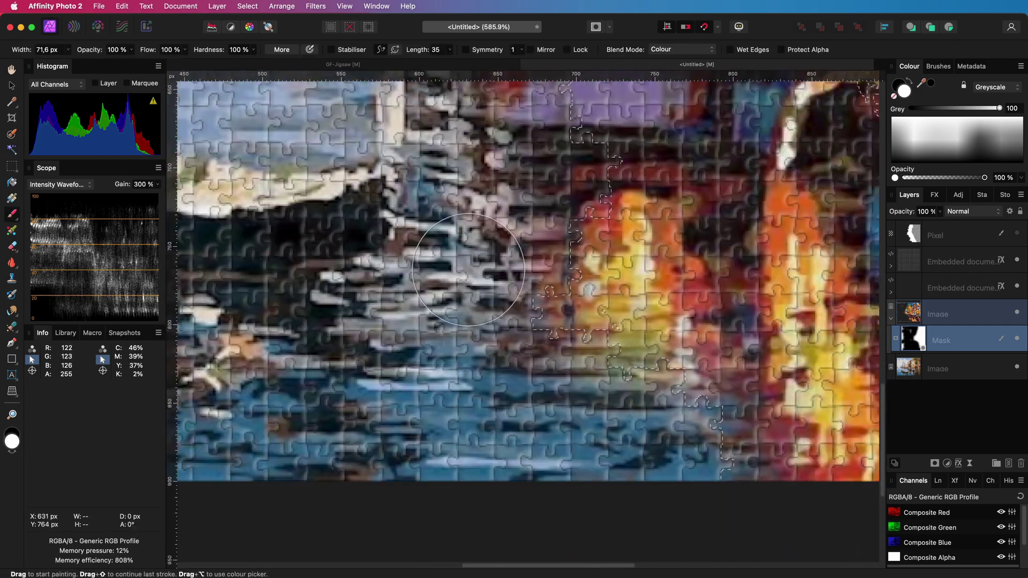
key(x)
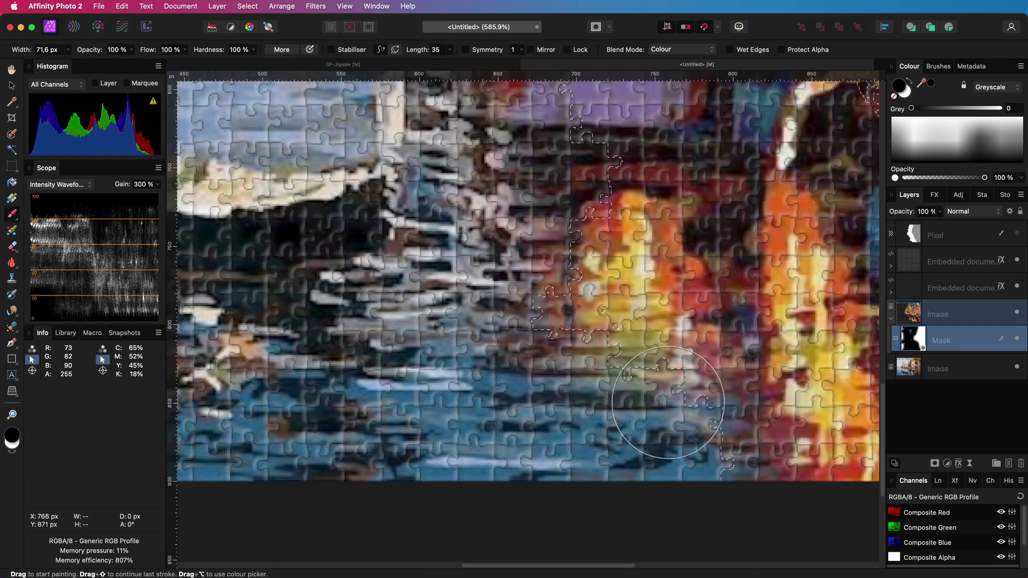
mouse_move(473, 432)
mouse_down()
mouse_move(576, 375)
mouse_move(519, 338)
mouse_move(553, 308)
mouse_move(692, 388)
mouse_move(681, 426)
mouse_move(443, 387)
mouse_move(584, 318)
mouse_move(472, 279)
mouse_move(498, 231)
mouse_move(576, 181)
mouse_move(391, 217)
mouse_move(606, 183)
mouse_move(655, 195)
mouse_move(512, 227)
mouse_move(548, 200)
mouse_up()
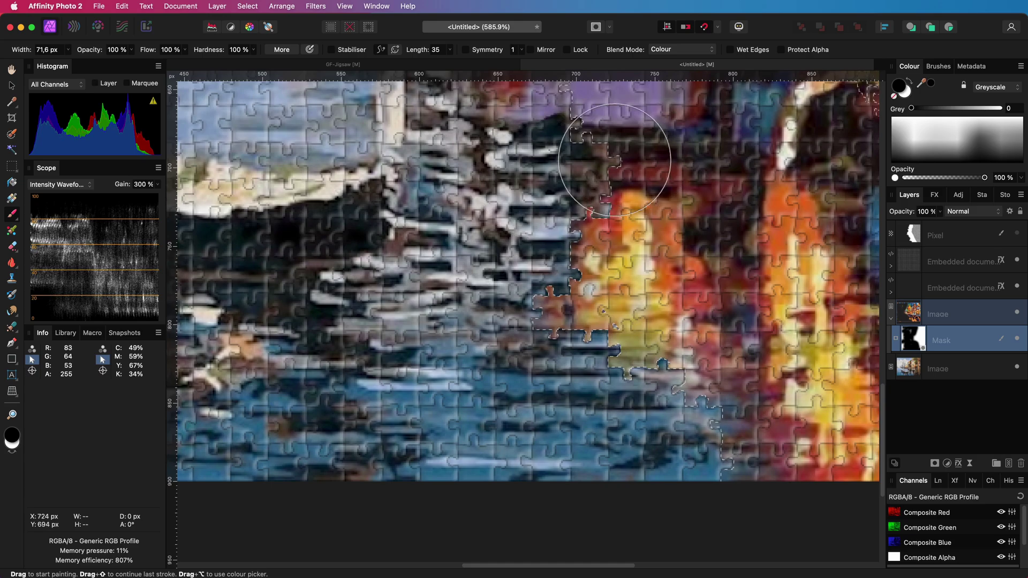
scroll(580, 342, up, 5)
scroll(580, 346, up, 5)
scroll(277, 309, up, 10)
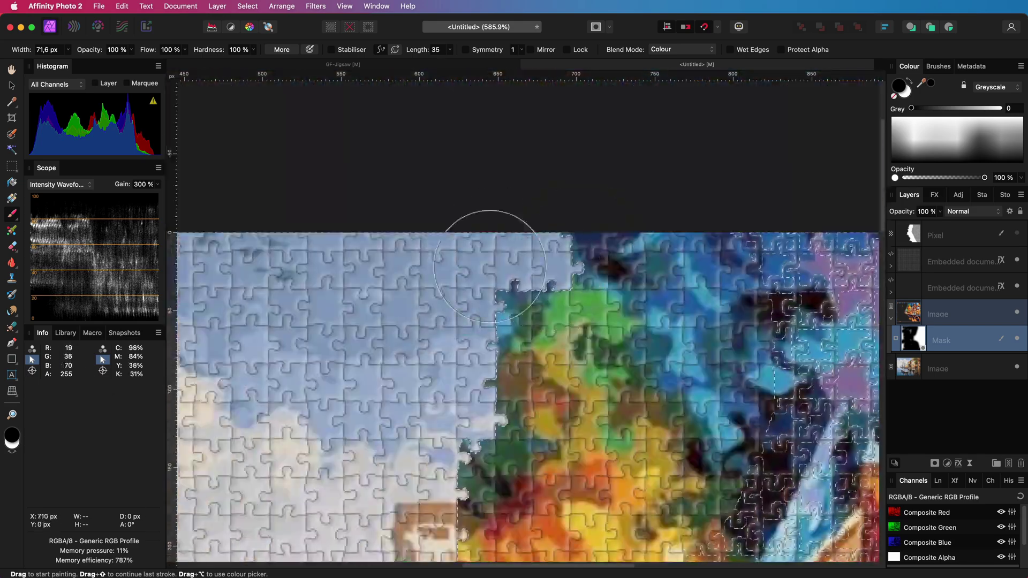
scroll(435, 321, down, 2)
scroll(482, 375, down, 10)
key(super+0)
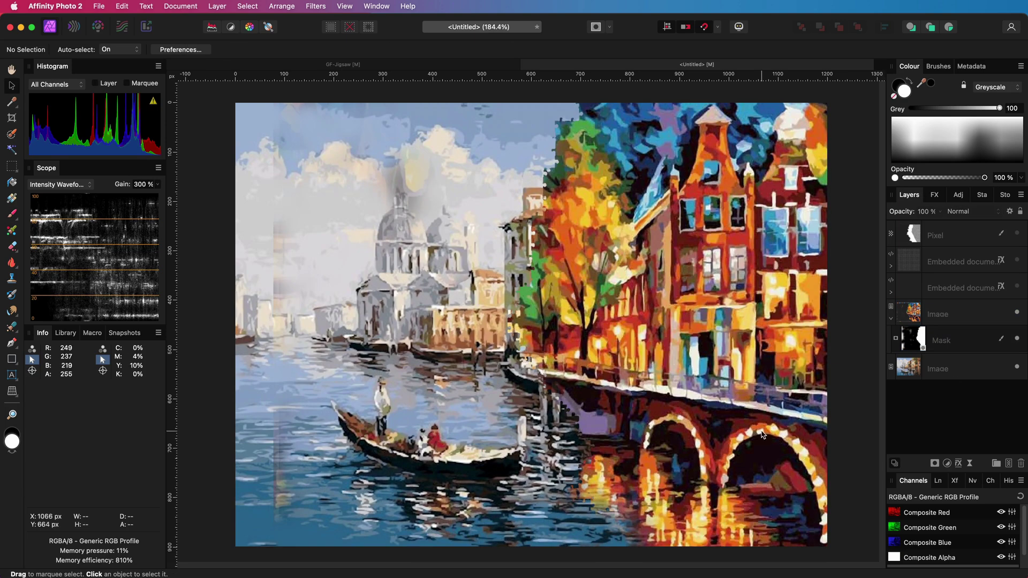
Paint black on the mask over the leftover vertical streak near the picture's left edge.
click(925, 347)
key(b)
key(x)
mouse_move(279, 503)
mouse_down()
mouse_move(288, 248)
mouse_move(389, 196)
mouse_move(403, 315)
mouse_move(424, 122)
mouse_move(243, 216)
mouse_up()
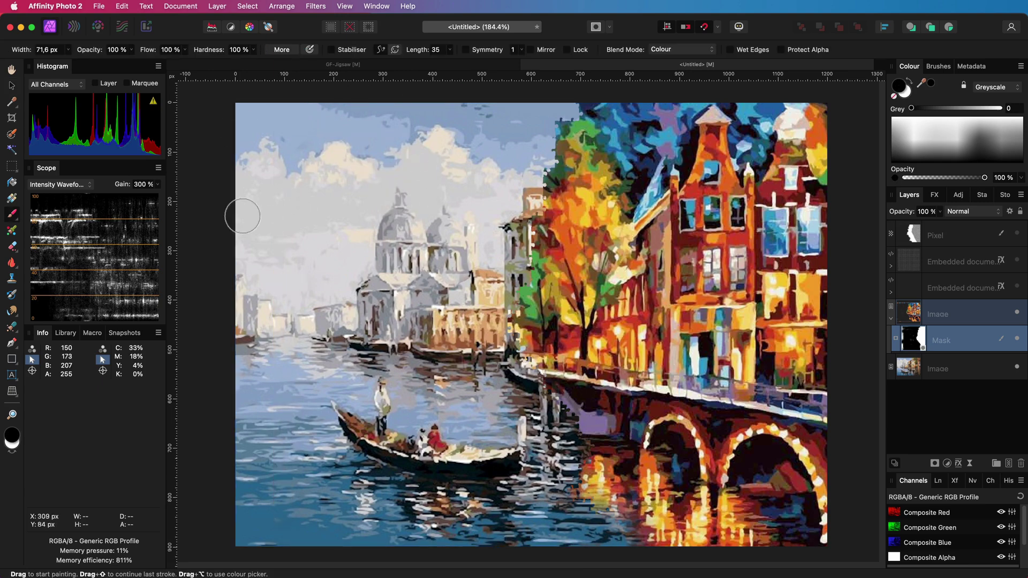
Make both Embedded document puzzle layers visible together.
click(968, 268)
shift+click(976, 286)
click(1016, 286)
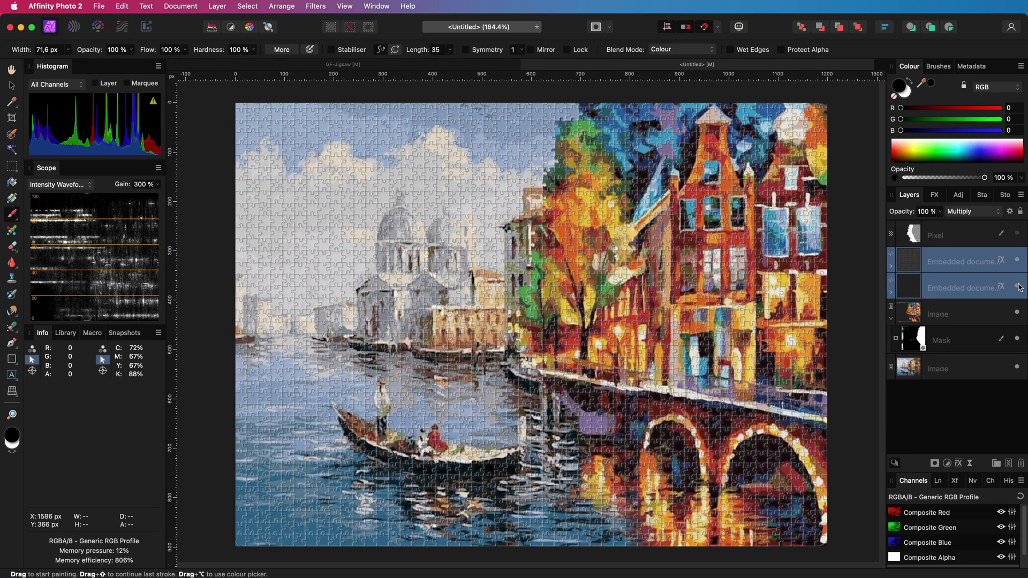
Compare the picture with the canal bridge painting off and on, and hide the upper Embedded document layer.
key(v)
click(1019, 313)
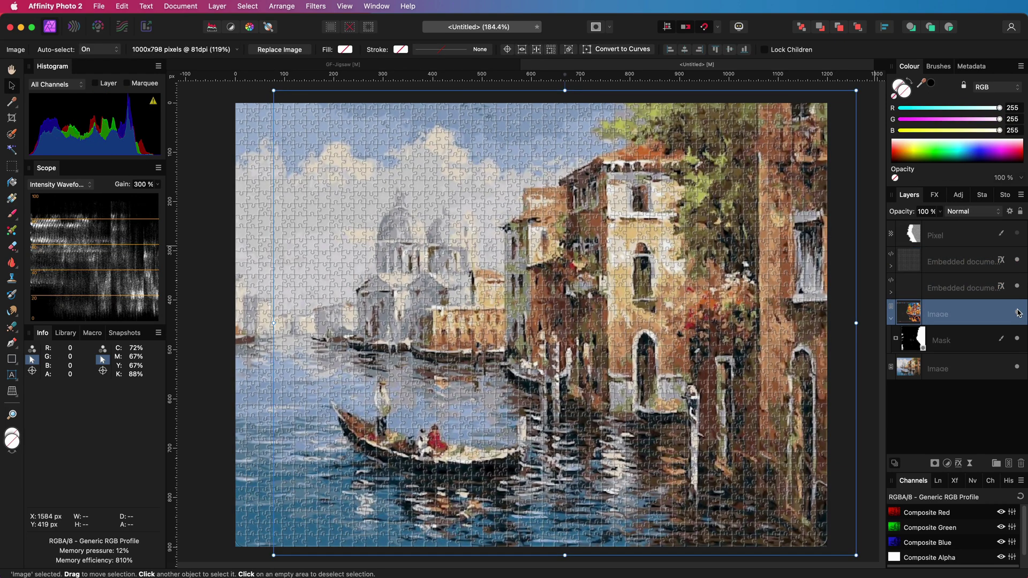
click(1019, 314)
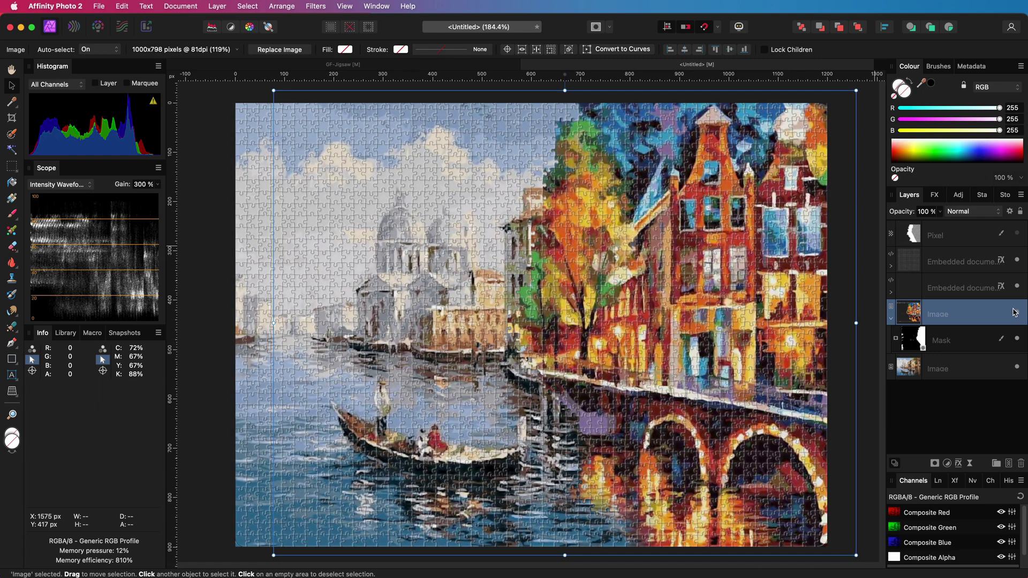
click(1017, 261)
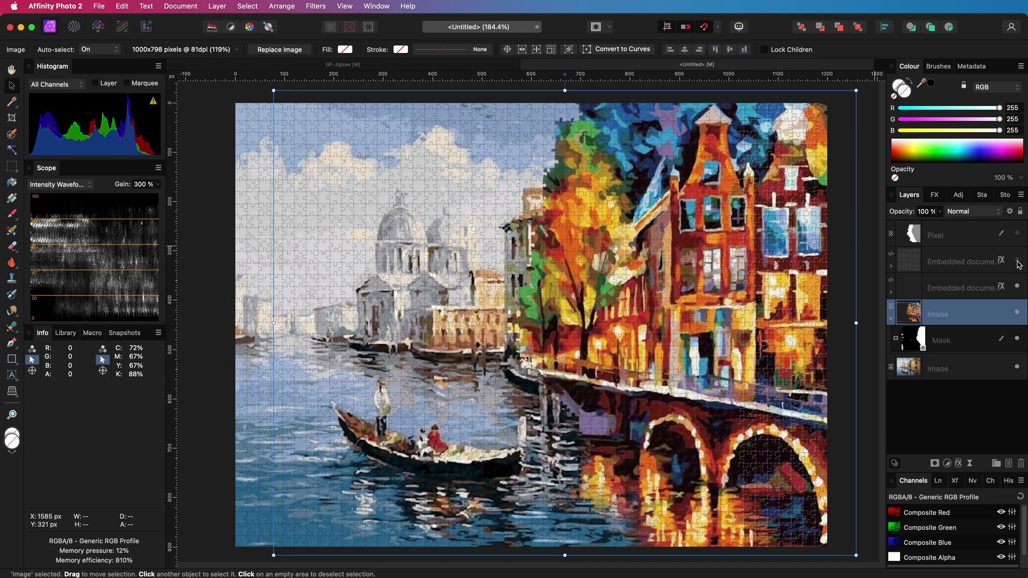